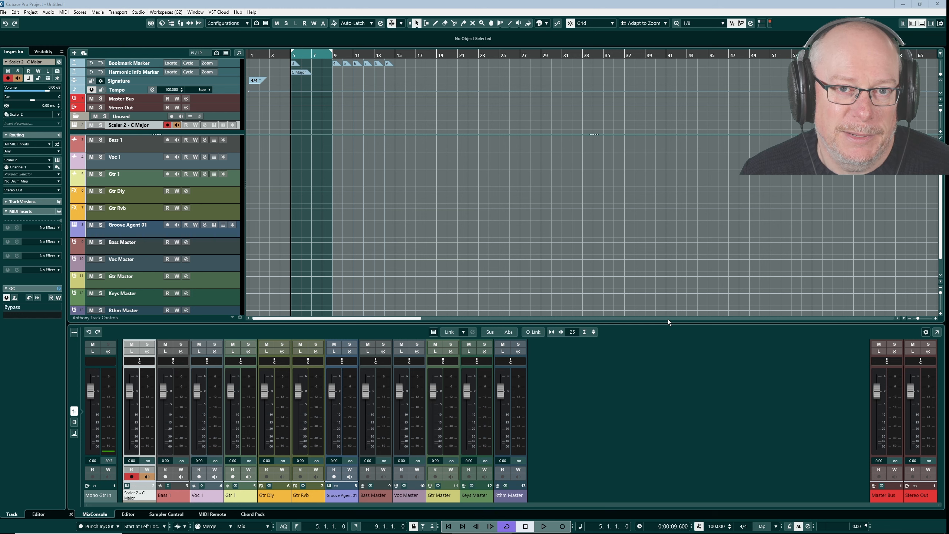
# Delete the Classic Synths Template from the Hub's Recording templates and close the Hub.
pyautogui.press('Down')
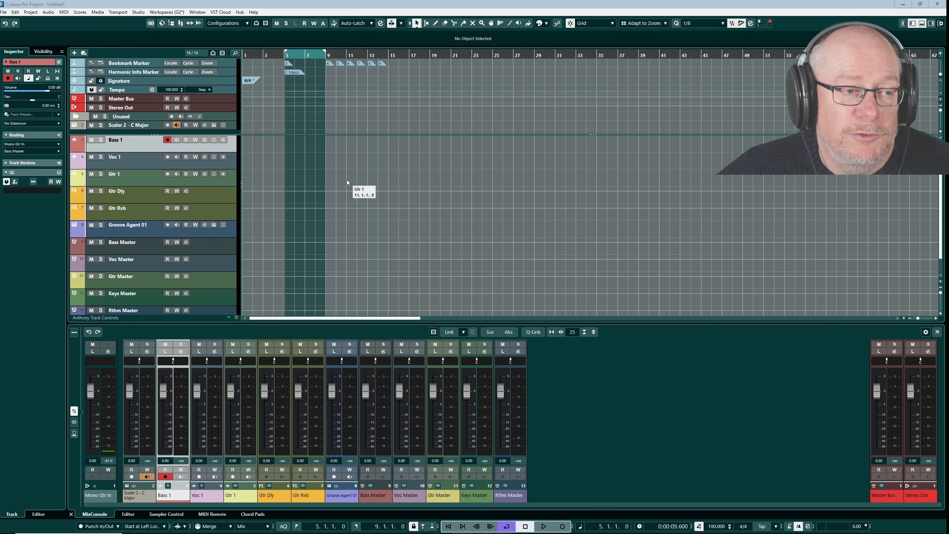
pyautogui.click(240, 11)
pyautogui.click(253, 22)
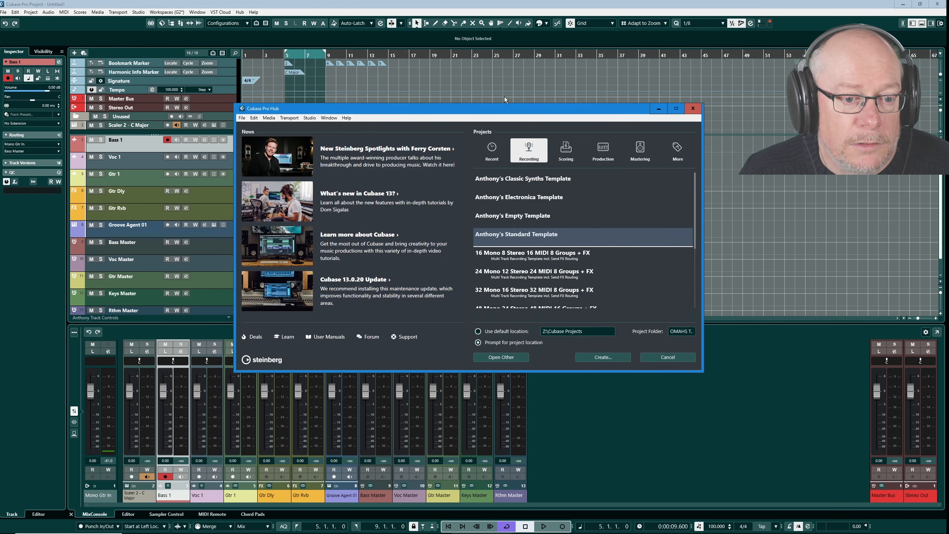
pyautogui.rightClick(522, 179)
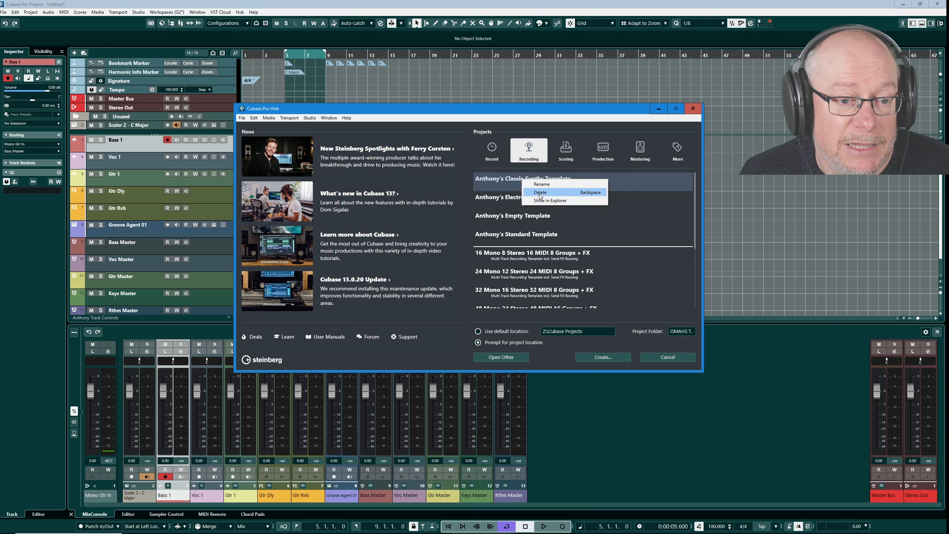
pyautogui.click(539, 192)
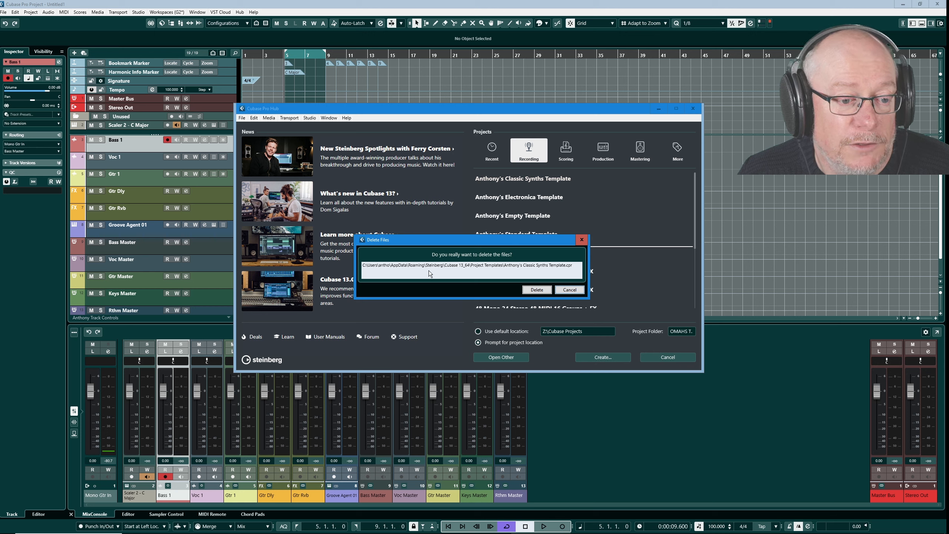
pyautogui.click(538, 291)
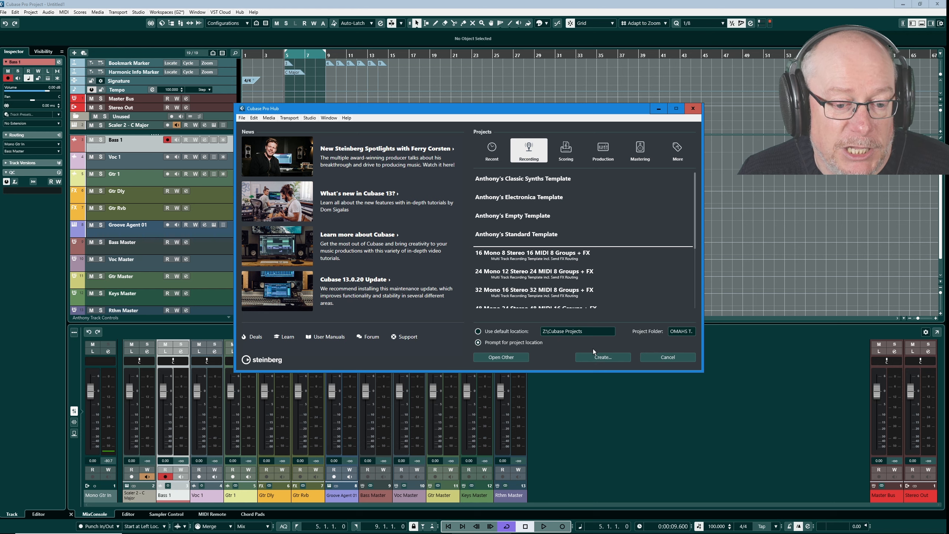
pyautogui.click(669, 356)
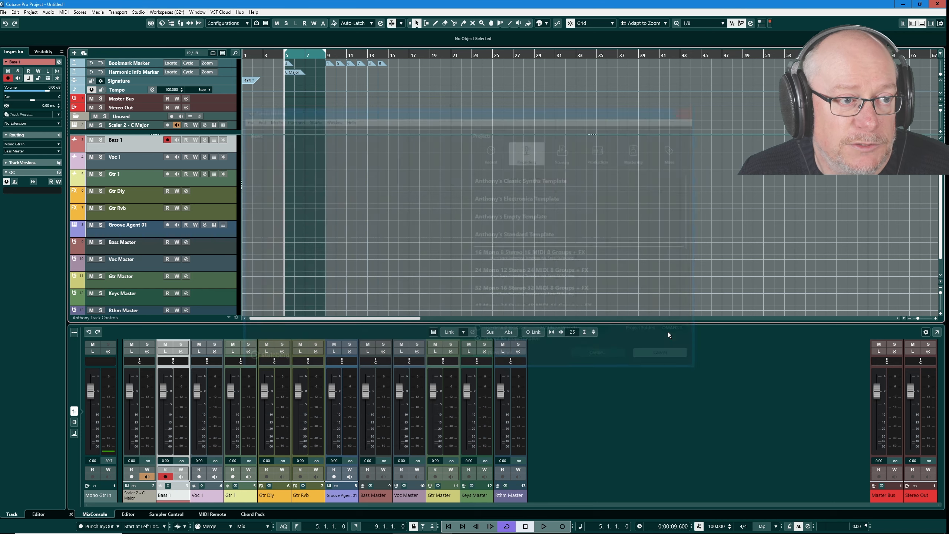
# Reopen the Hub to check the remaining Recording templates, and close it without creating a project.
pyautogui.click(239, 13)
pyautogui.click(250, 22)
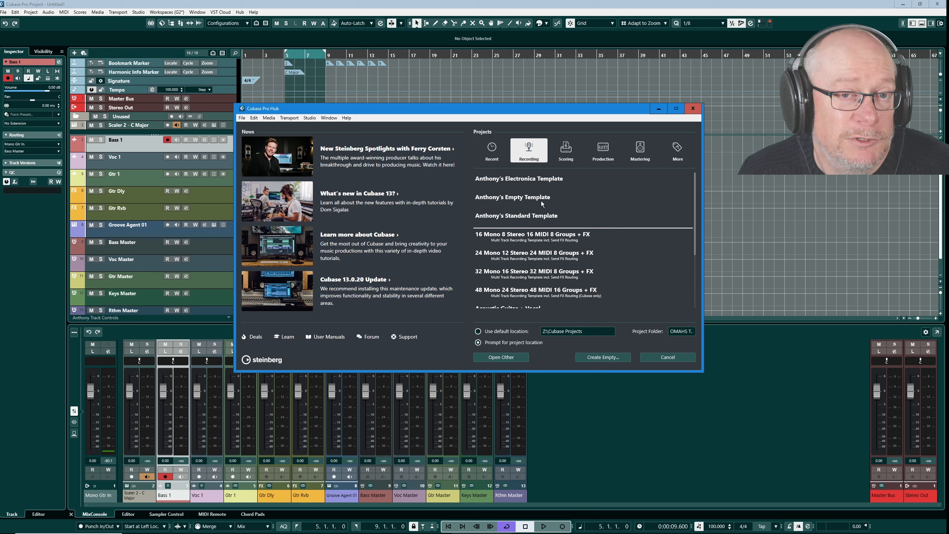
pyautogui.click(667, 357)
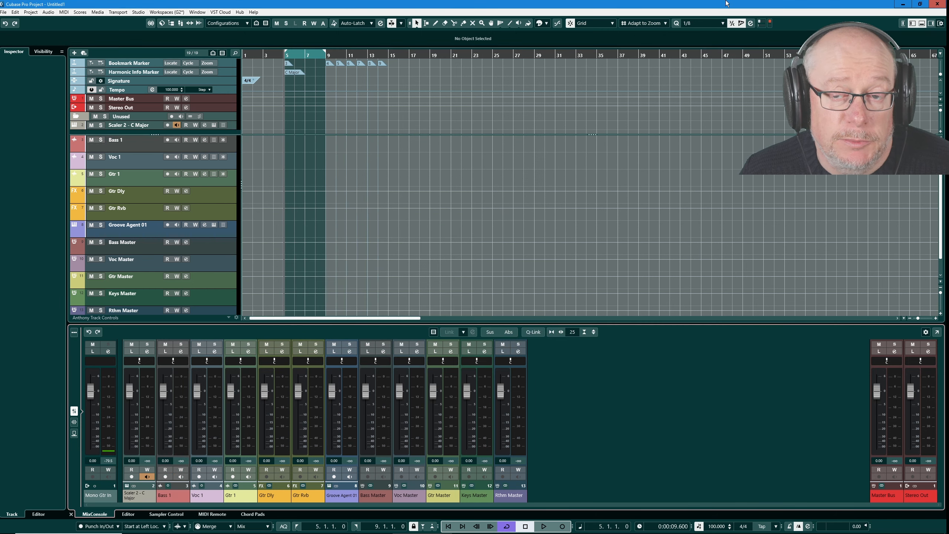
# Show the Status Line in the project window layout.
pyautogui.click(940, 25)
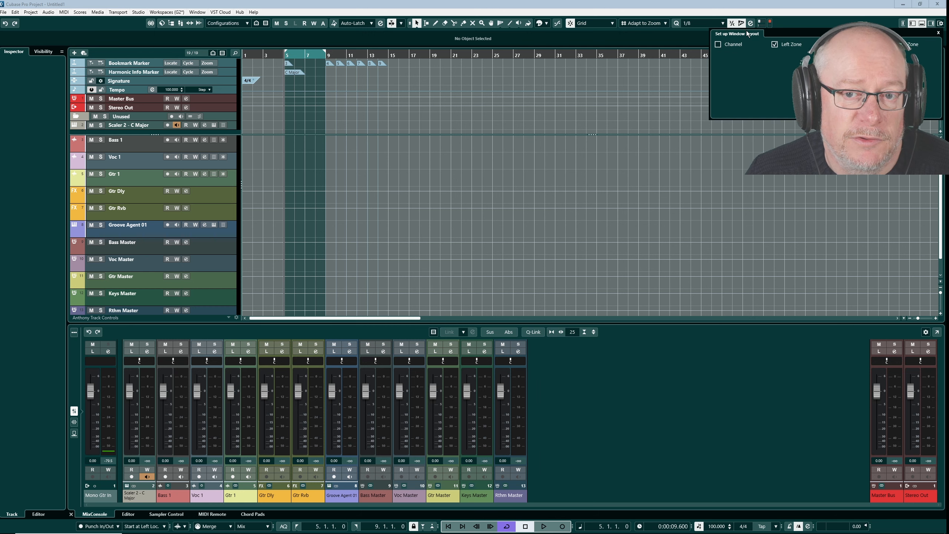
pyautogui.click(832, 44)
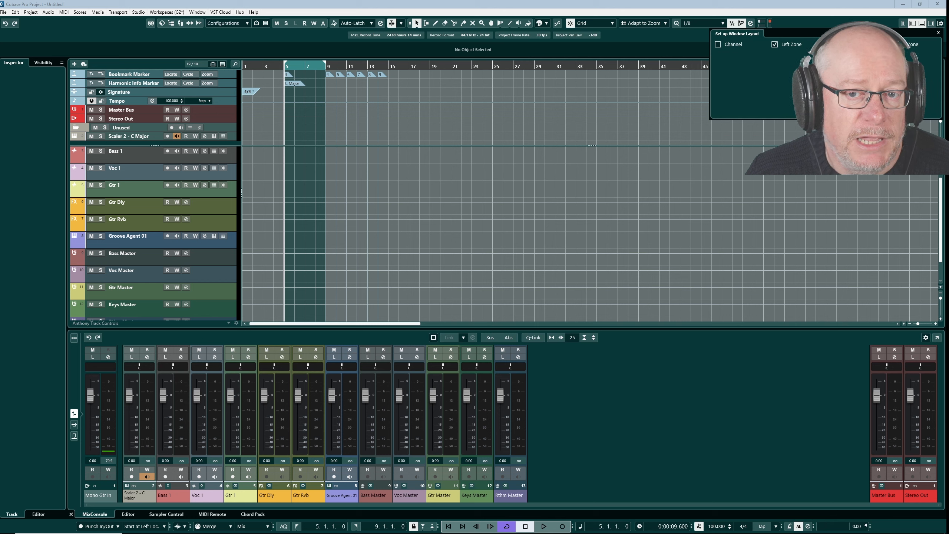
pyautogui.click(650, 49)
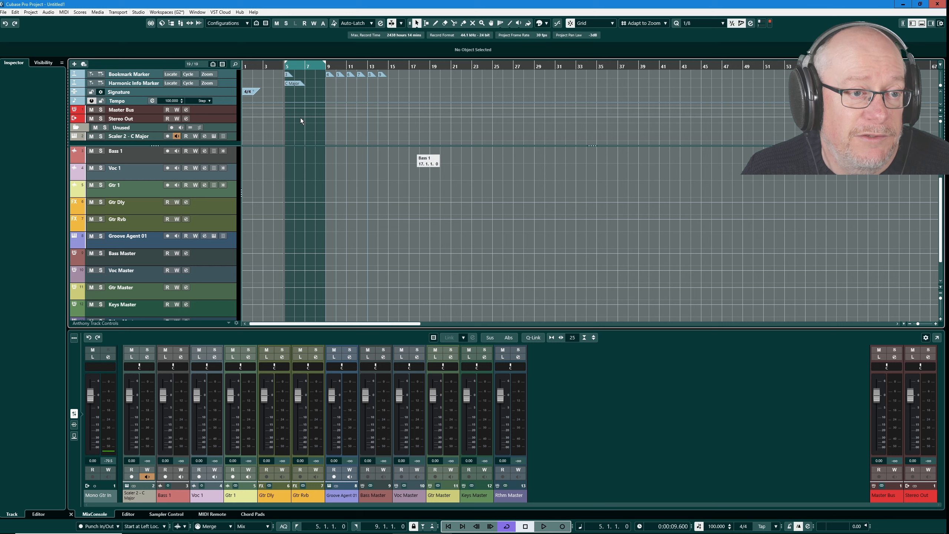
# Save the current project as a template, overwriting the existing Standard Template.
pyautogui.click(3, 11)
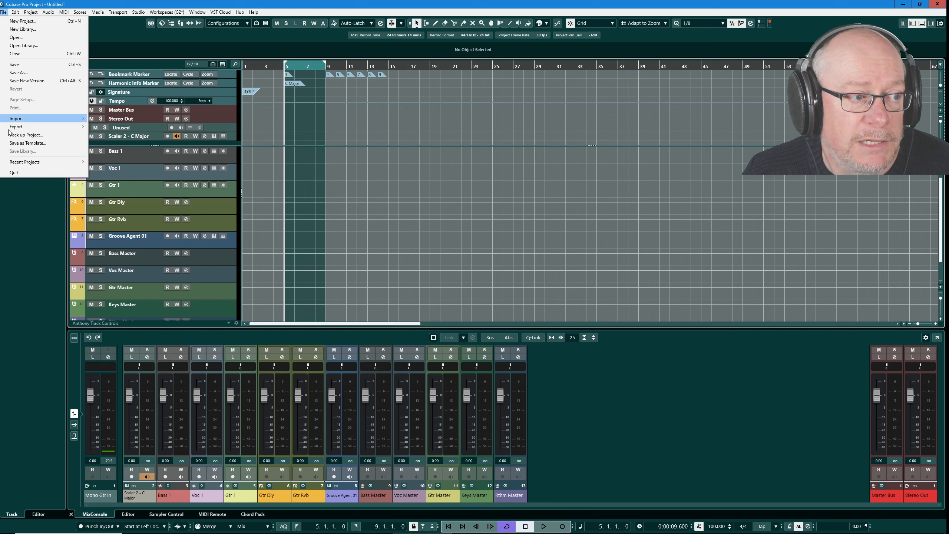
pyautogui.click(33, 143)
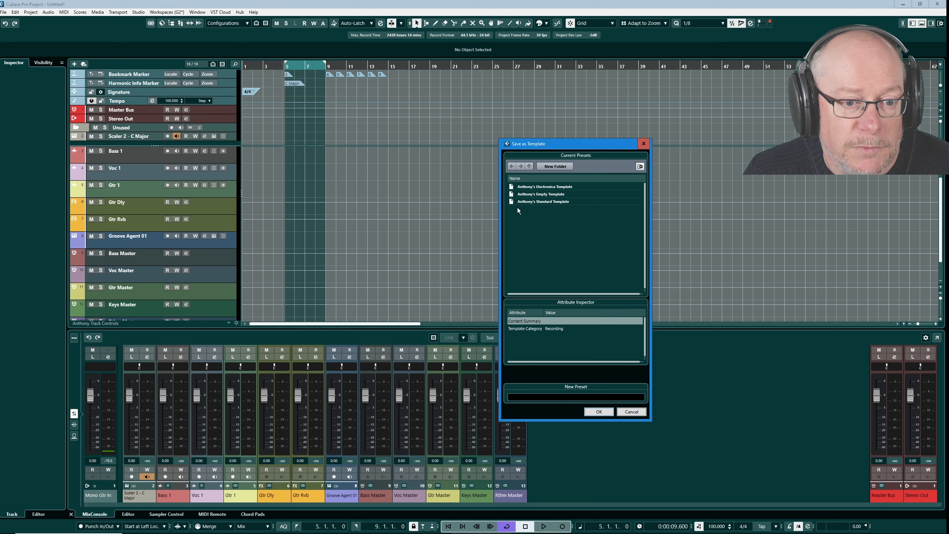
pyautogui.click(521, 201)
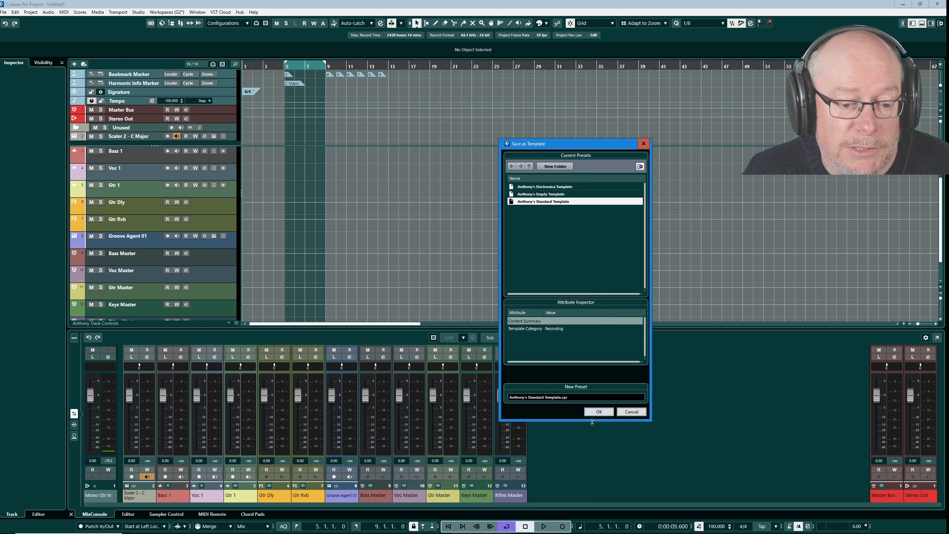
pyautogui.click(599, 411)
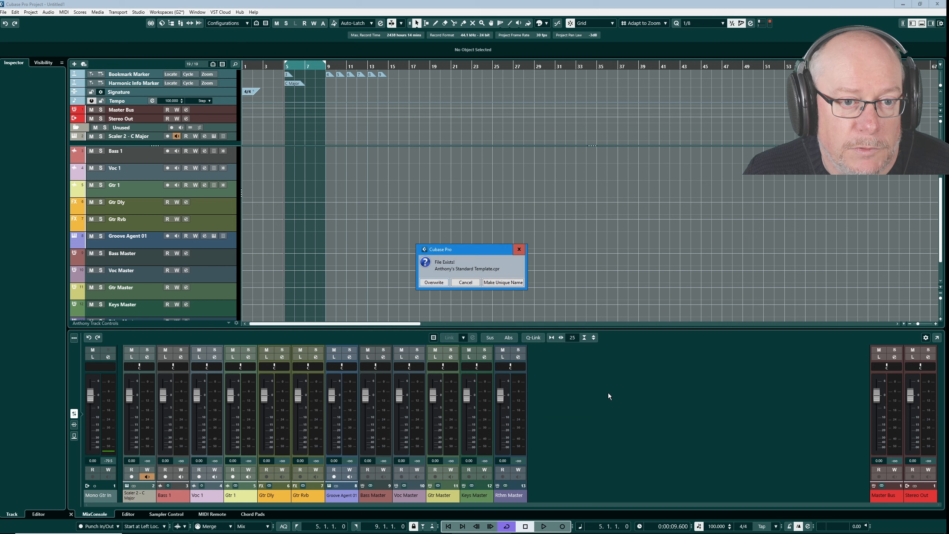
pyautogui.click(431, 283)
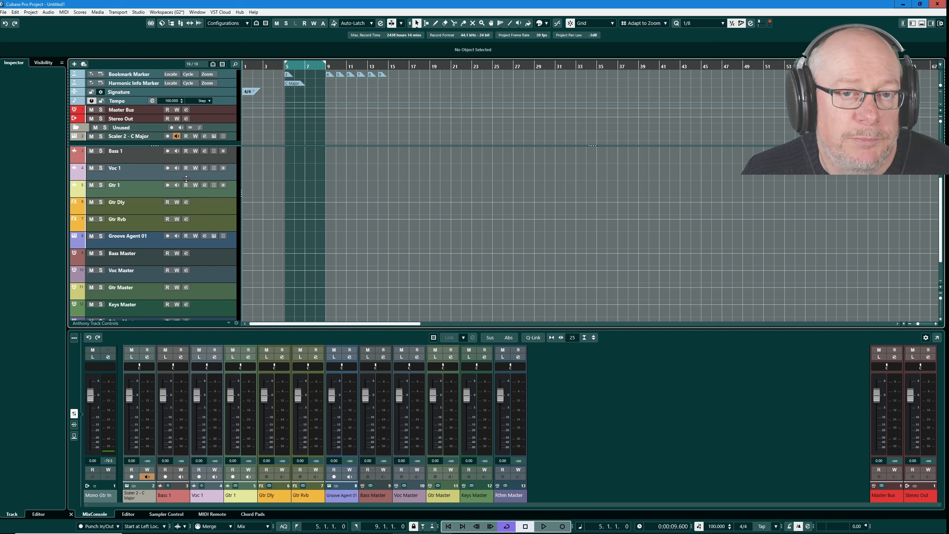
# Close the project without saving it.
pyautogui.click(3, 12)
pyautogui.click(28, 64)
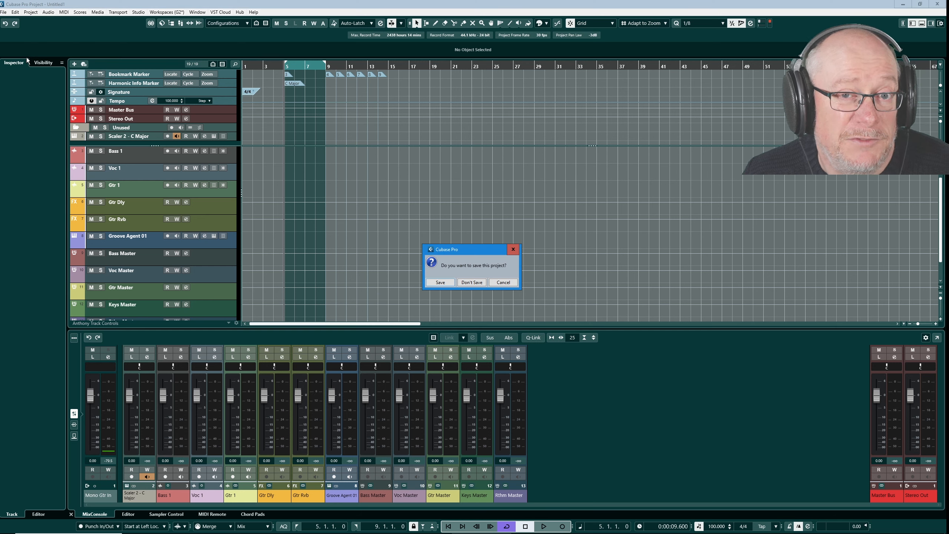
pyautogui.click(472, 282)
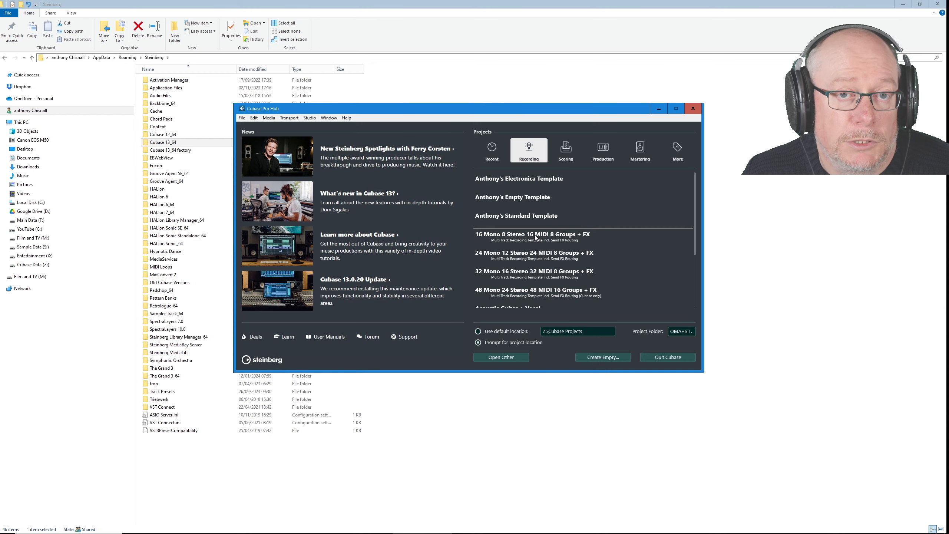
# Create a project from the Standard Template in the 12th Jan folder under Cubase Projects > Current Projects.
pyautogui.click(502, 215)
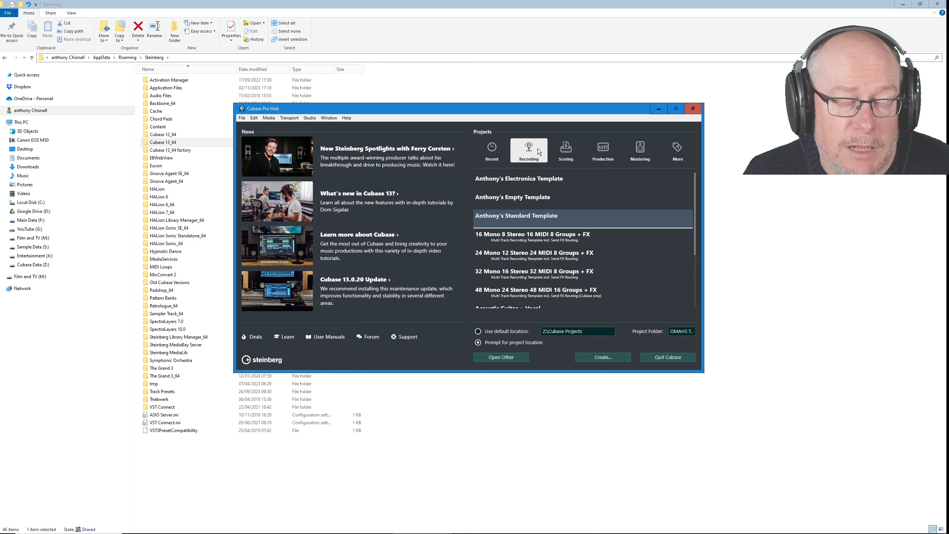
pyautogui.click(605, 356)
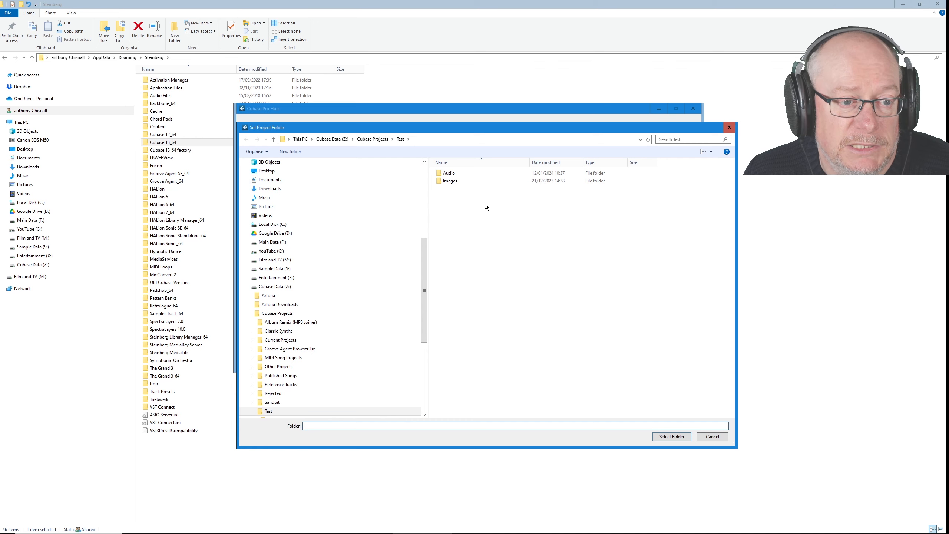
pyautogui.click(370, 140)
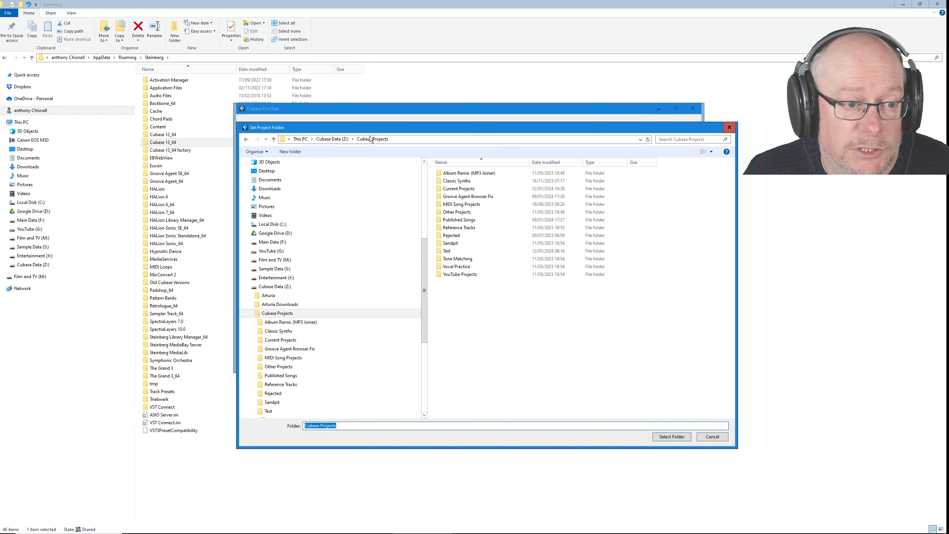
pyautogui.doubleClick(455, 189)
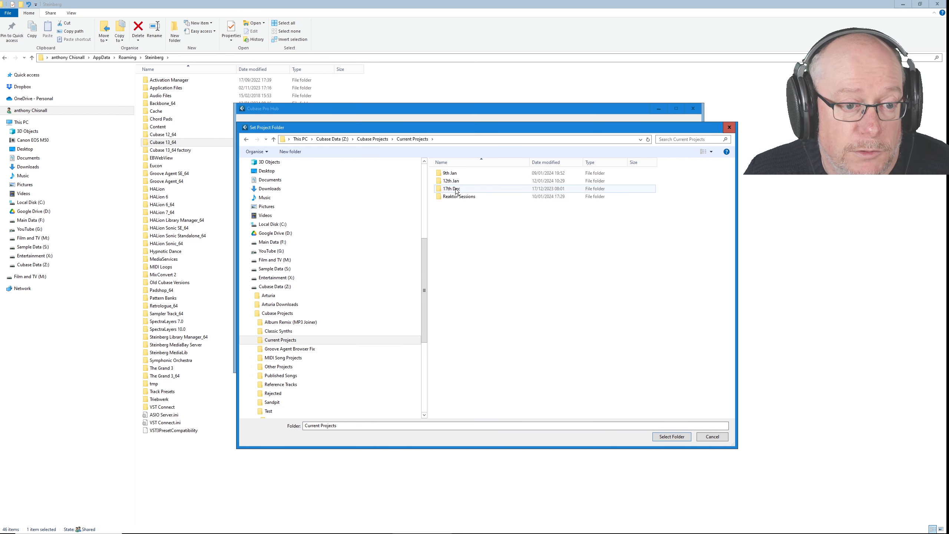
pyautogui.doubleClick(449, 181)
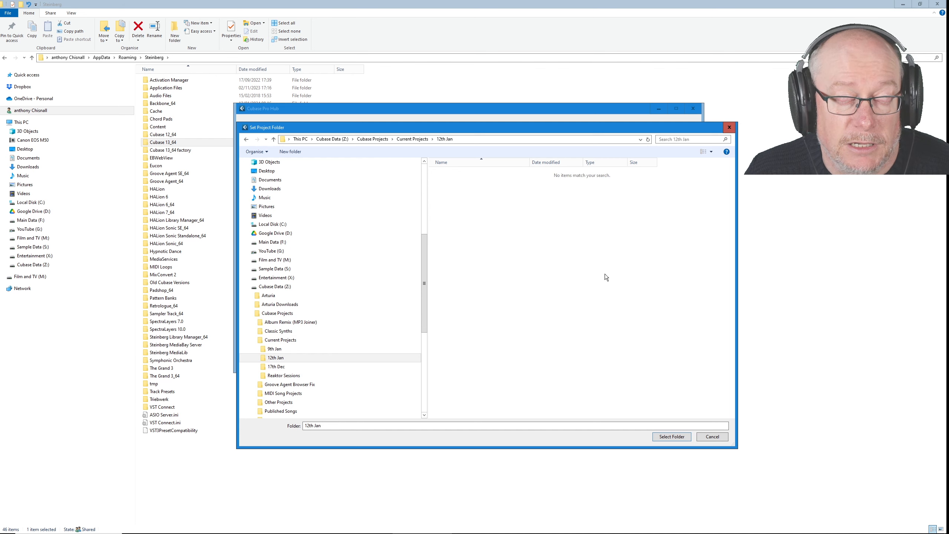
pyautogui.click(673, 435)
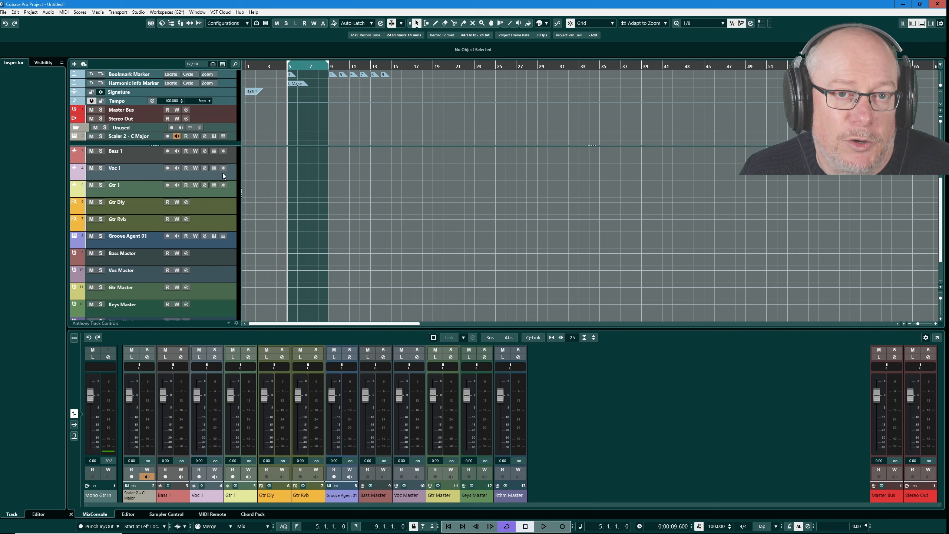
# Close the open project and create one from the Electronica Template in the Test folder.
pyautogui.click(5, 12)
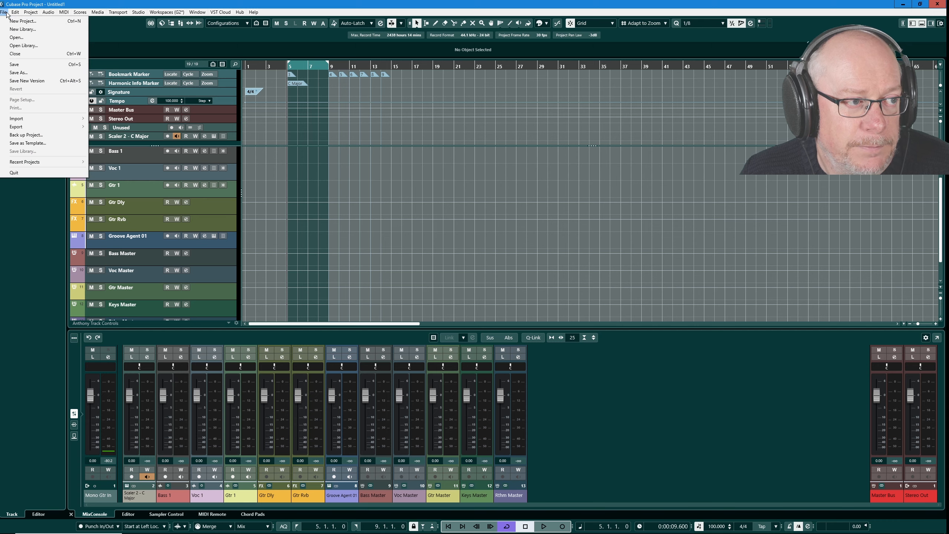
pyautogui.click(15, 54)
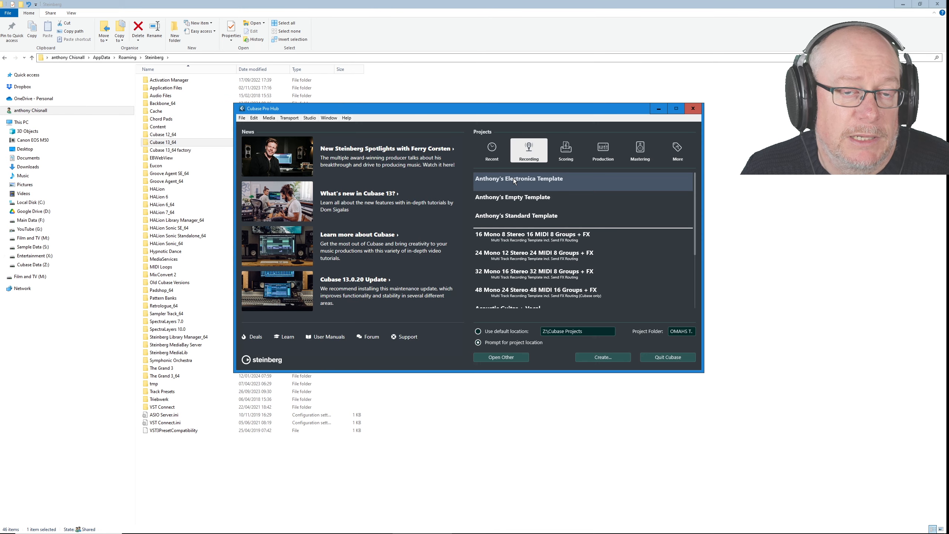
pyautogui.click(606, 358)
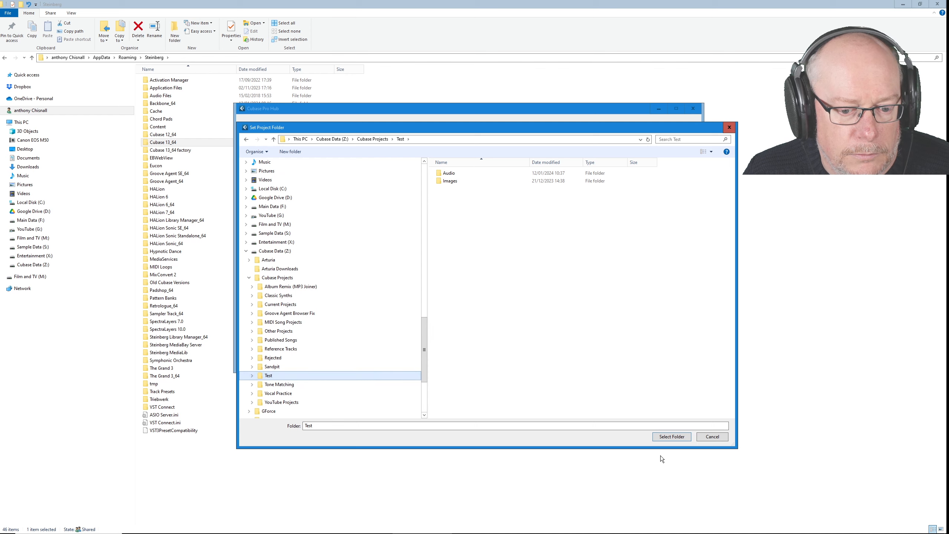
pyautogui.click(670, 437)
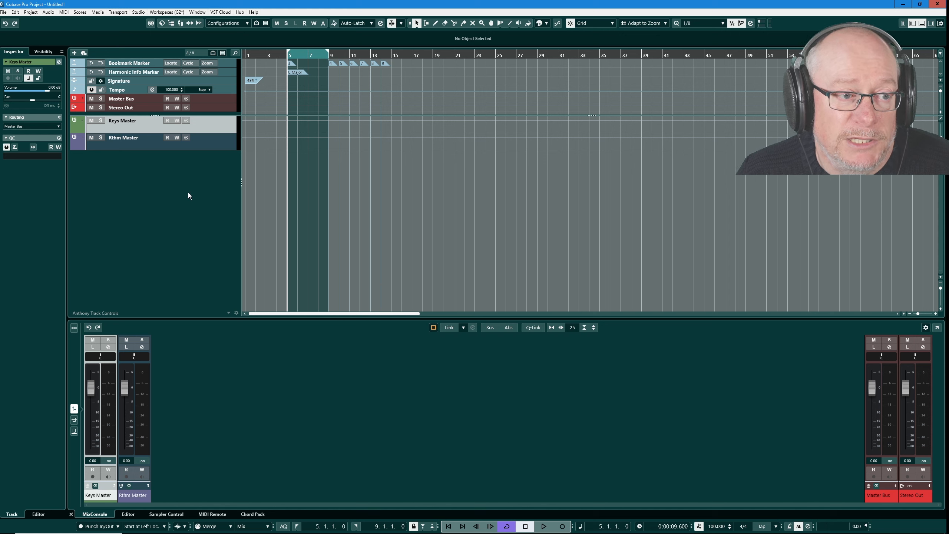
# Remove the Rthm Master track from the project.
pyautogui.click(128, 145)
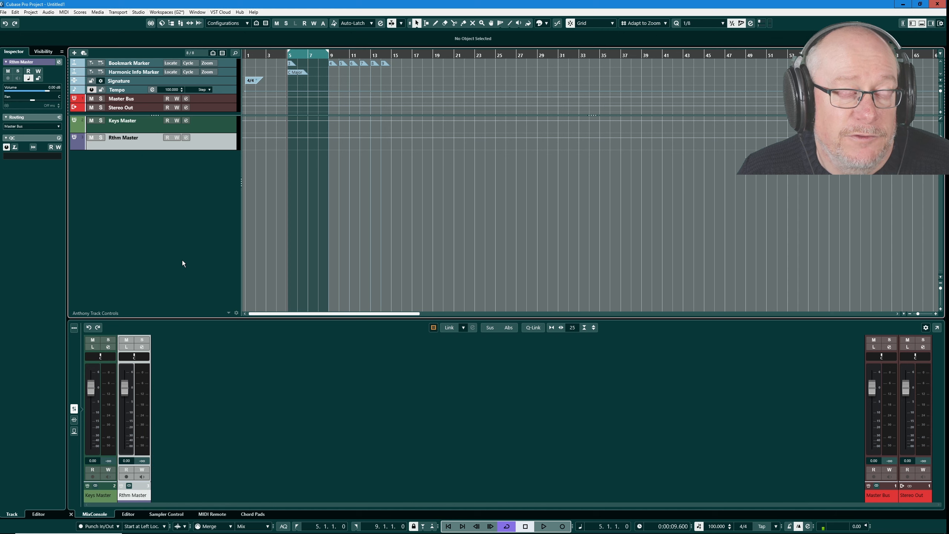
pyautogui.rightClick(128, 148)
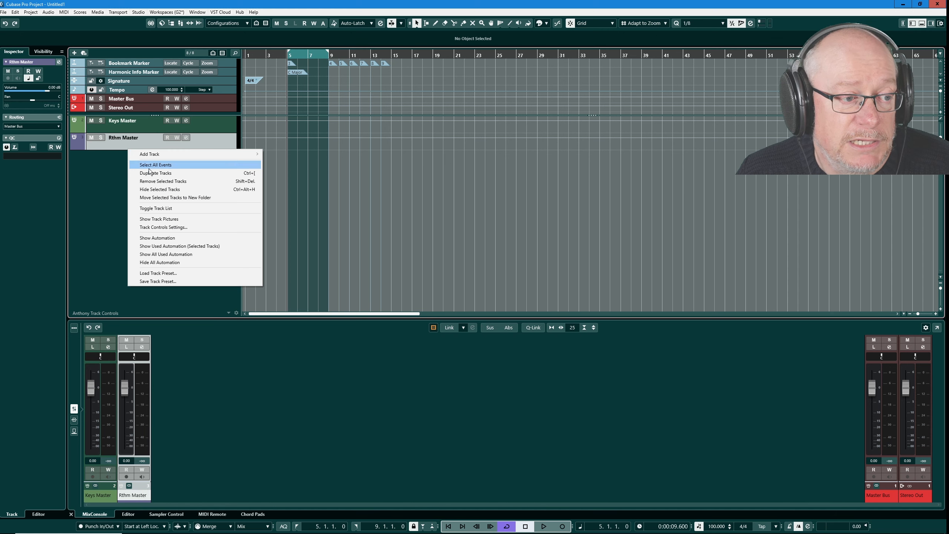
pyautogui.click(146, 182)
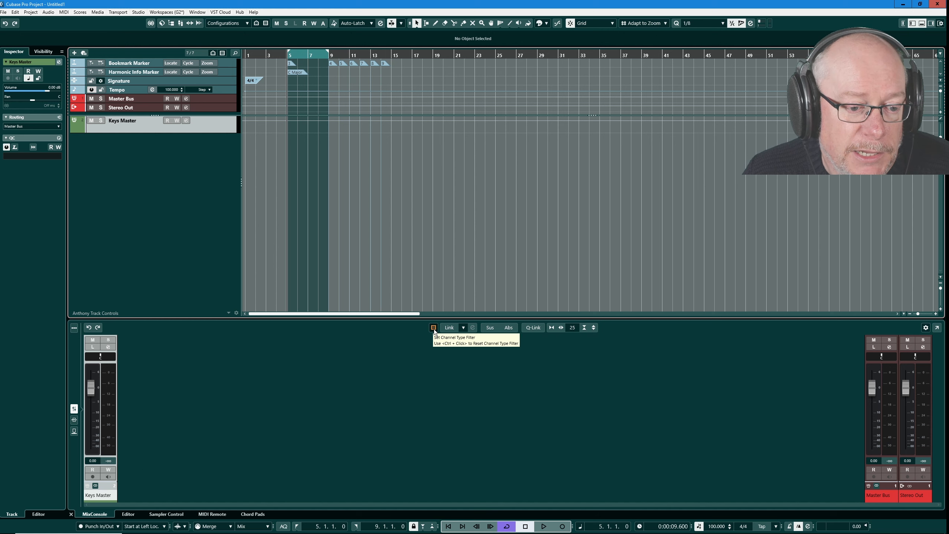
# Hide and show the MixConsole toolbar in the lower zone.
pyautogui.click(73, 328)
pyautogui.click(74, 329)
pyautogui.click(73, 328)
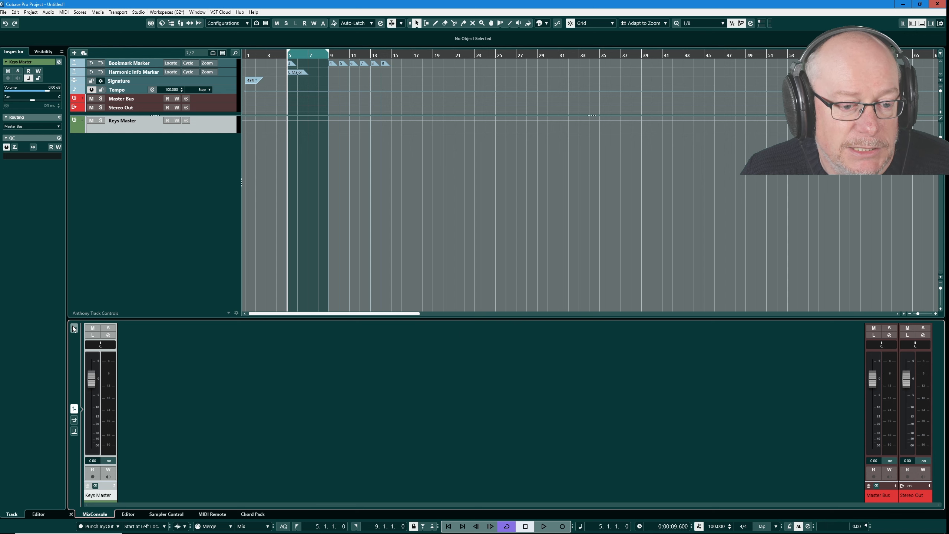
pyautogui.click(73, 329)
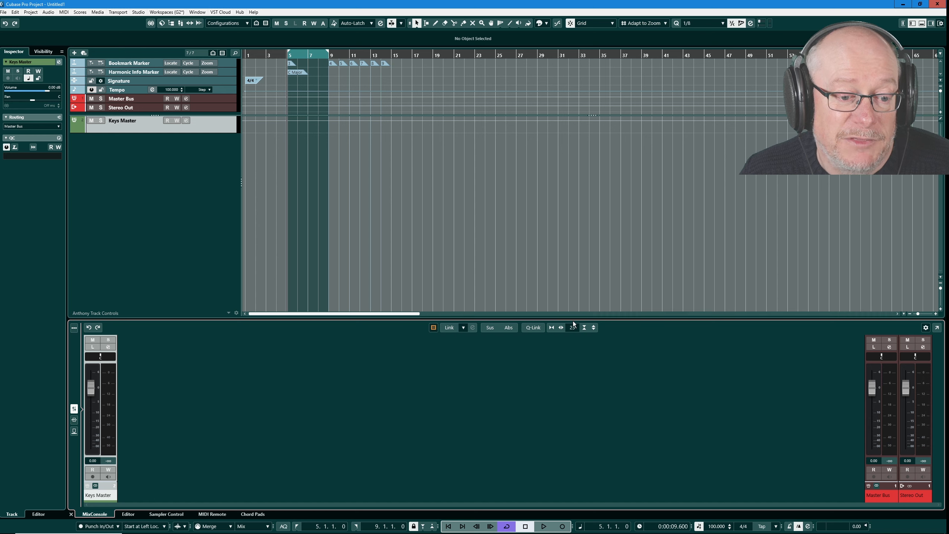
pyautogui.click(74, 328)
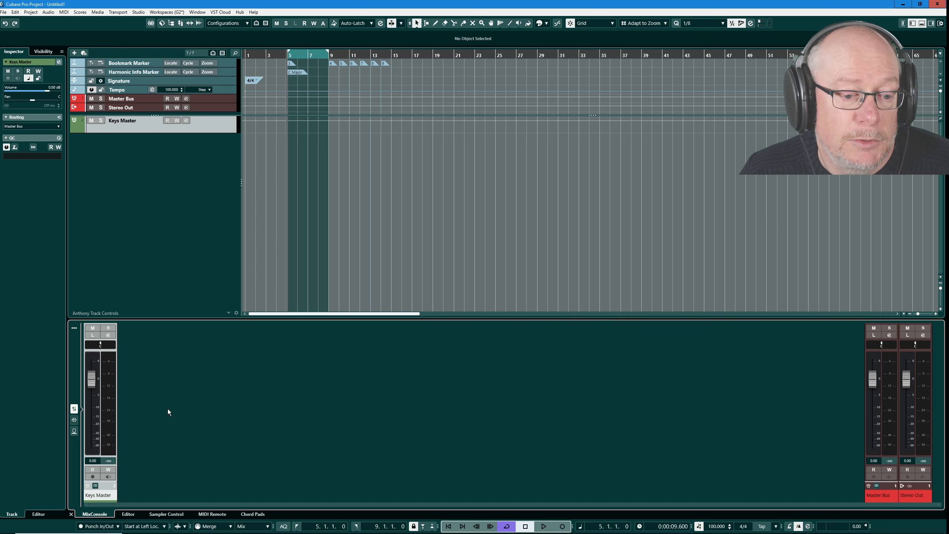
pyautogui.click(75, 328)
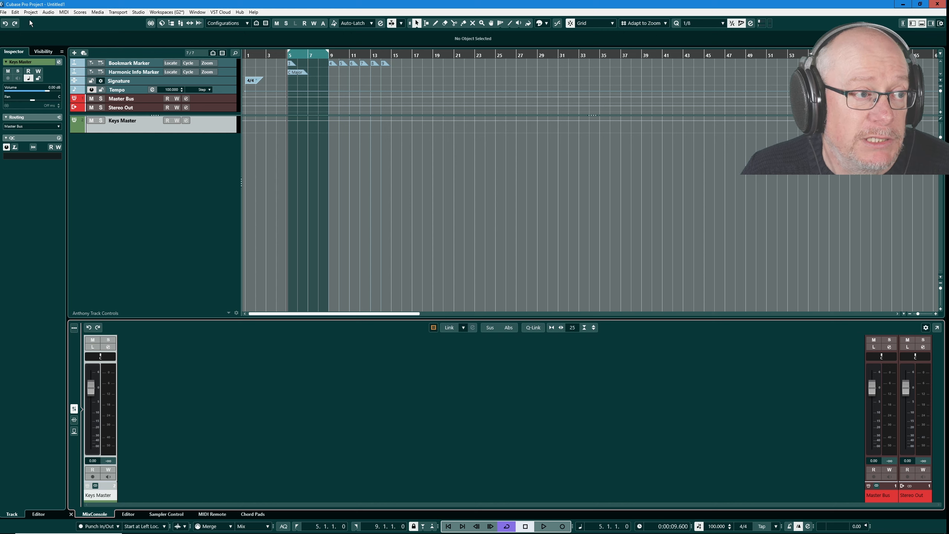
pyautogui.click(5, 12)
pyautogui.click(31, 145)
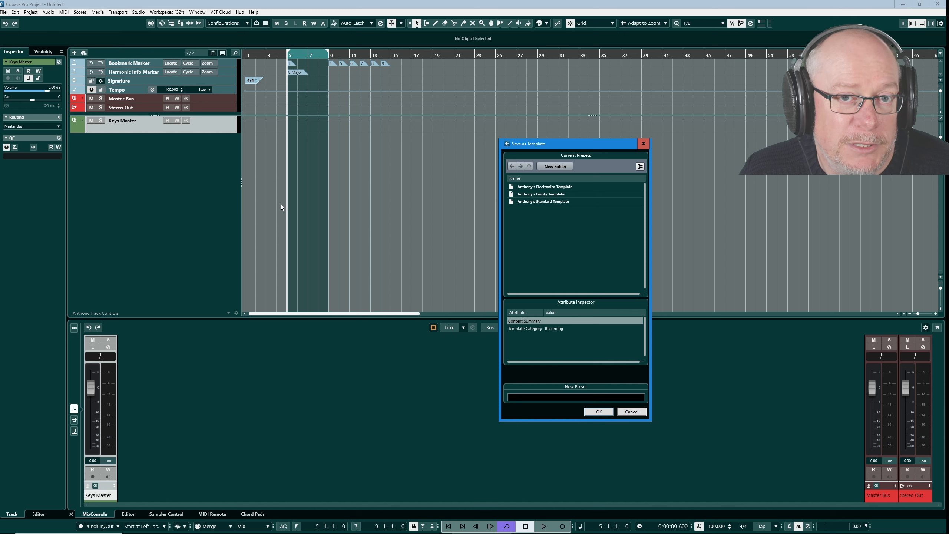
pyautogui.click(627, 412)
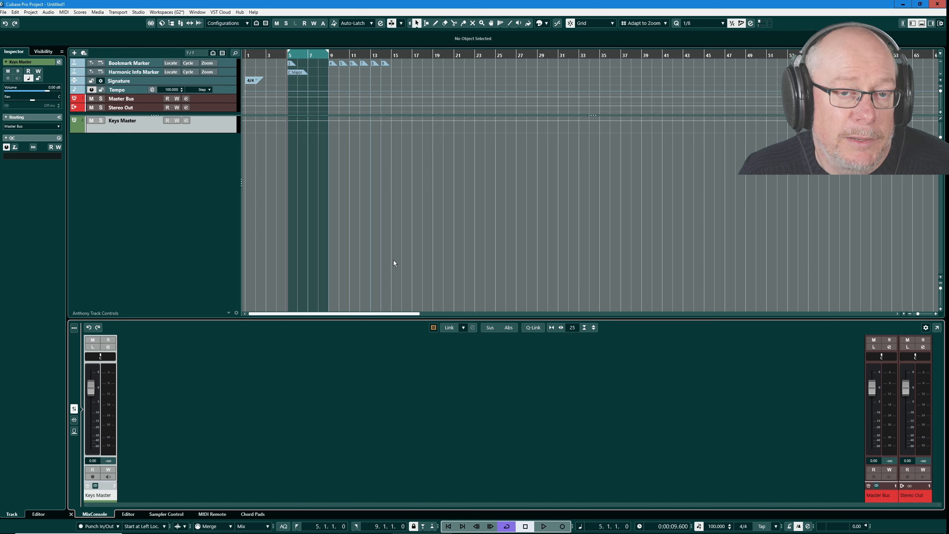
# Close the project without saving and create a fresh one from the Electronica Template in the Test folder.
pyautogui.click(3, 12)
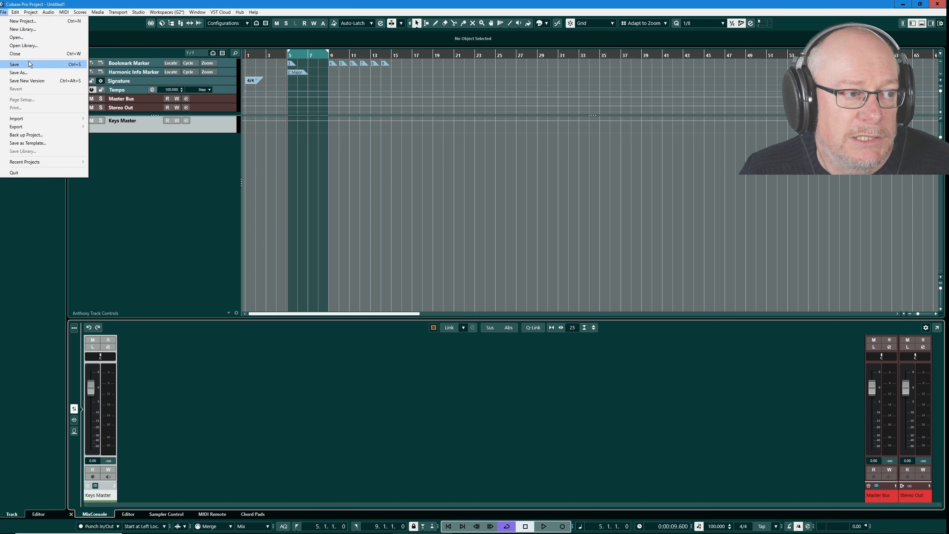
pyautogui.click(27, 54)
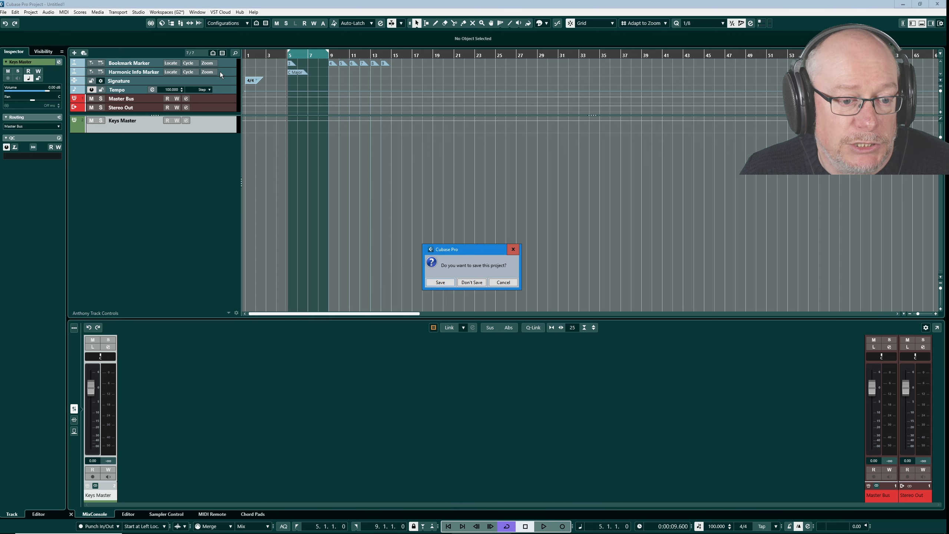
pyautogui.click(464, 283)
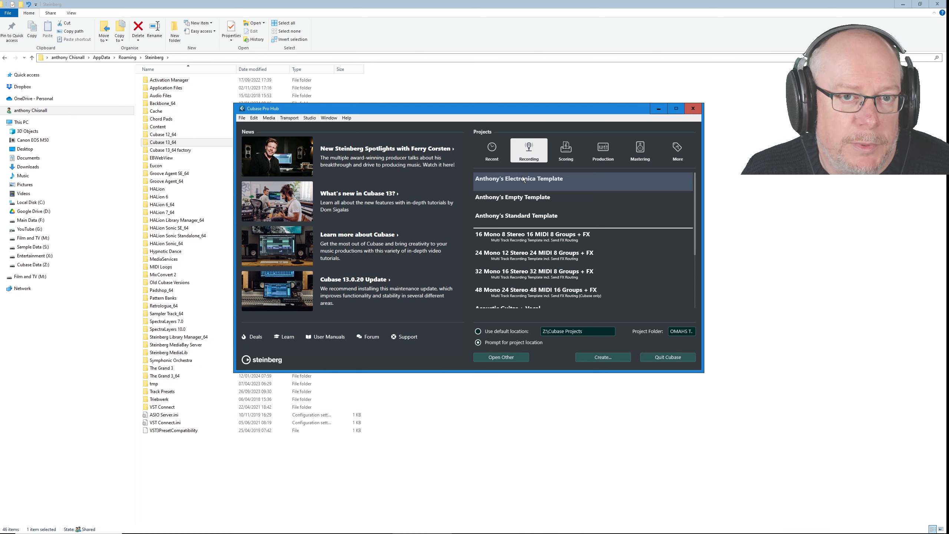
pyautogui.click(606, 358)
pyautogui.click(672, 436)
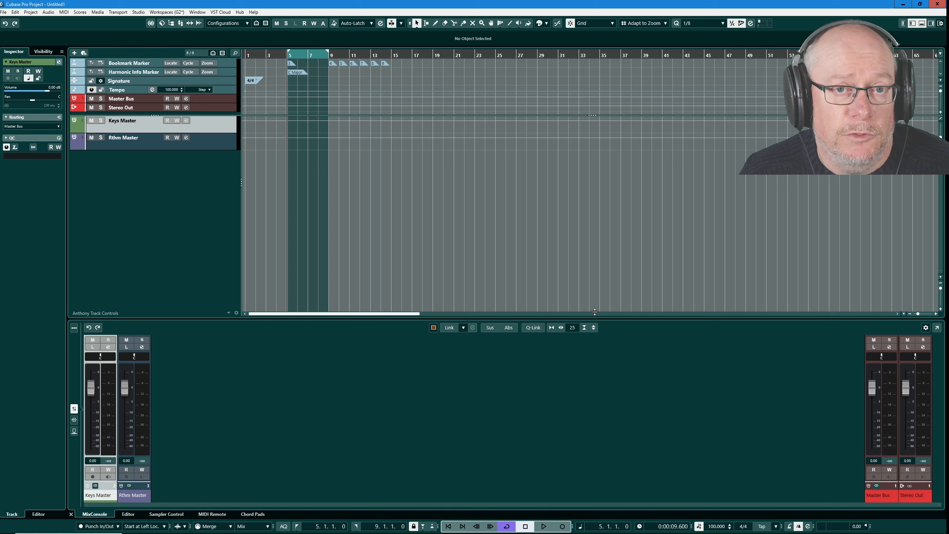
# Show the status line in the project window through the window layout setup.
pyautogui.click(940, 23)
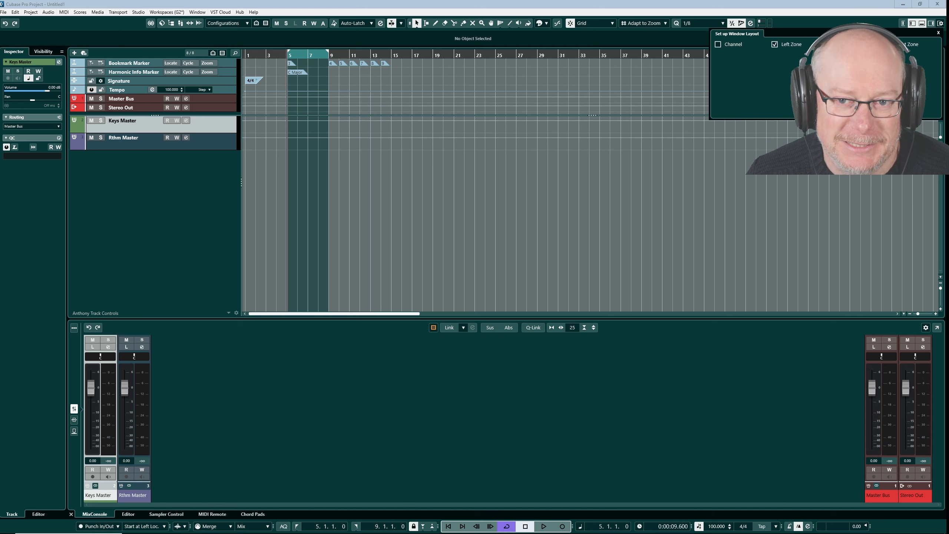
pyautogui.click(831, 44)
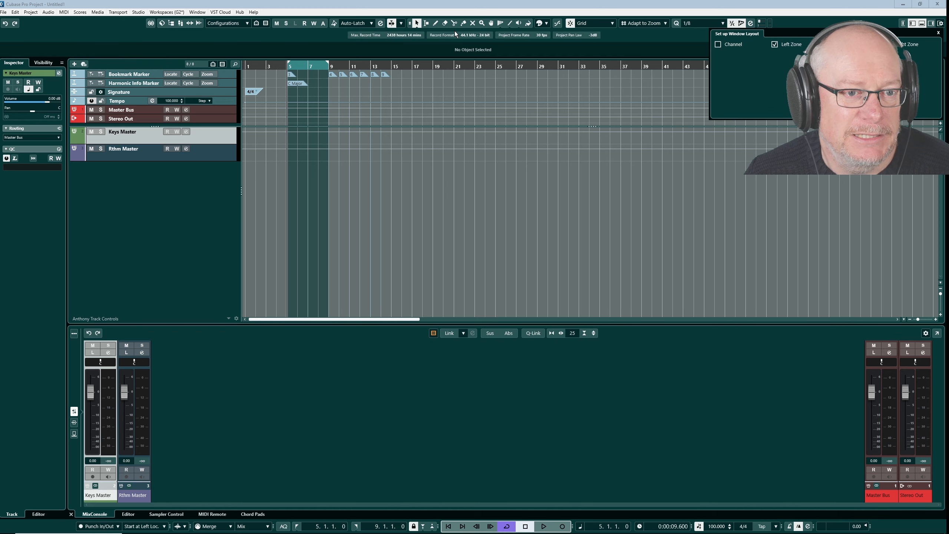
pyautogui.click(586, 46)
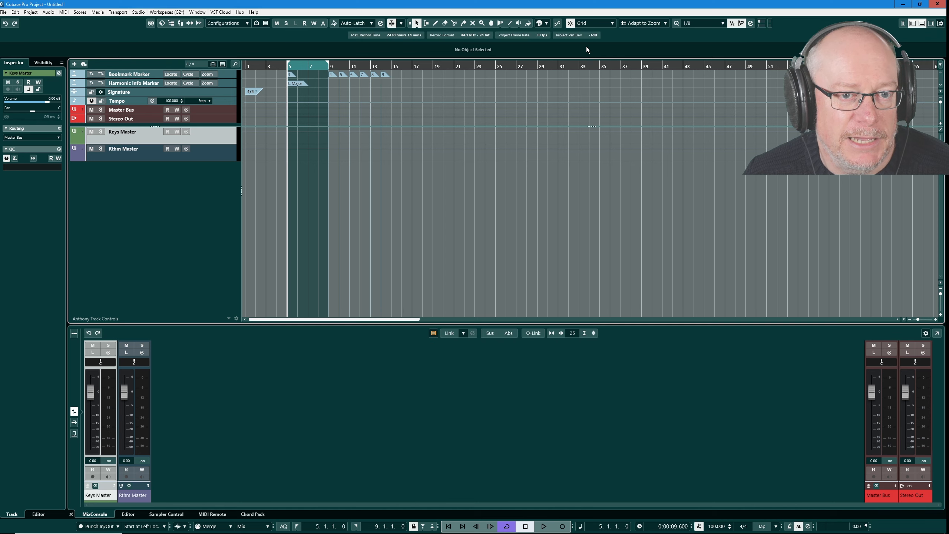
# Save the project as a template, overwriting the existing Electronica Template.
pyautogui.click(3, 12)
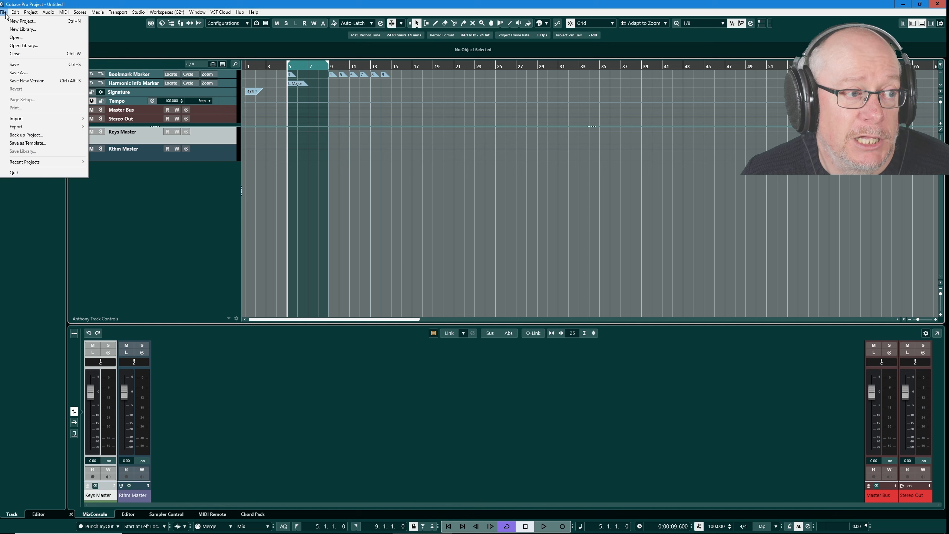
pyautogui.click(27, 143)
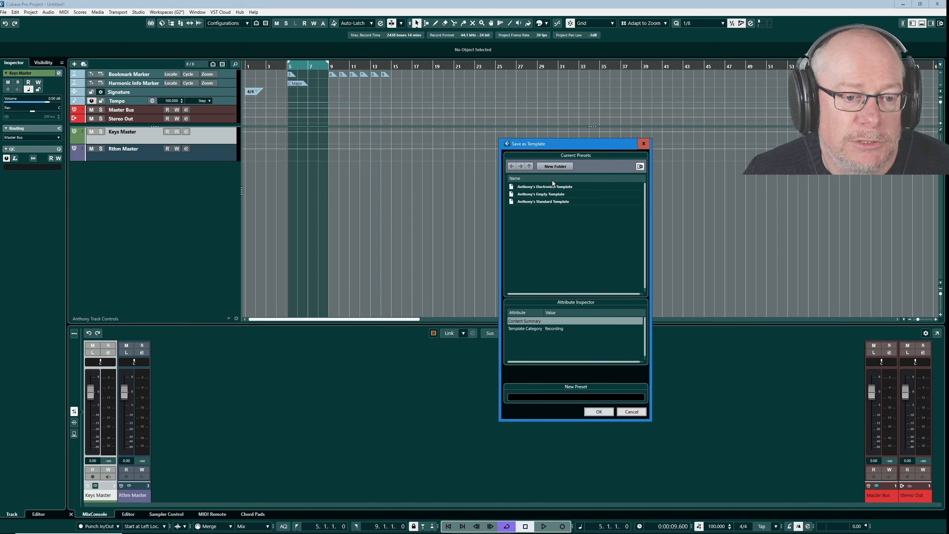
pyautogui.click(545, 186)
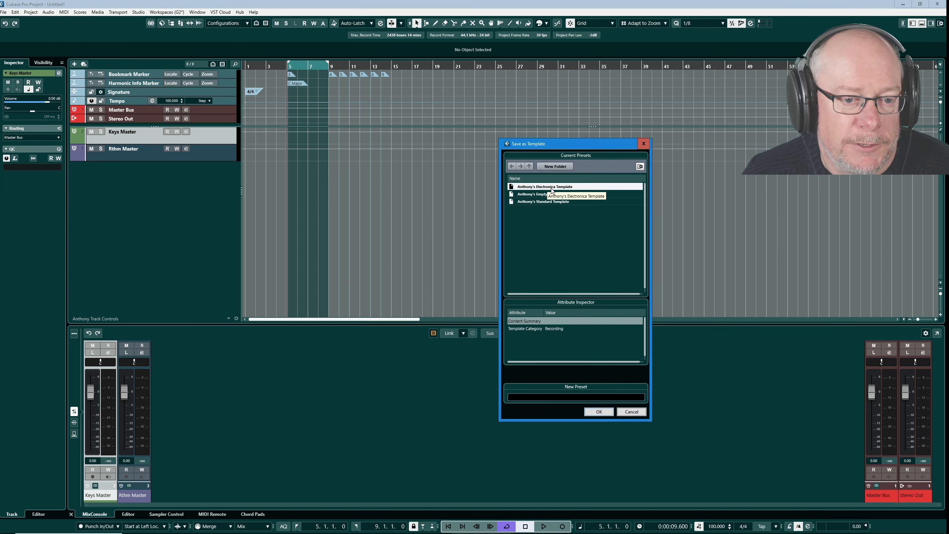
pyautogui.click(588, 410)
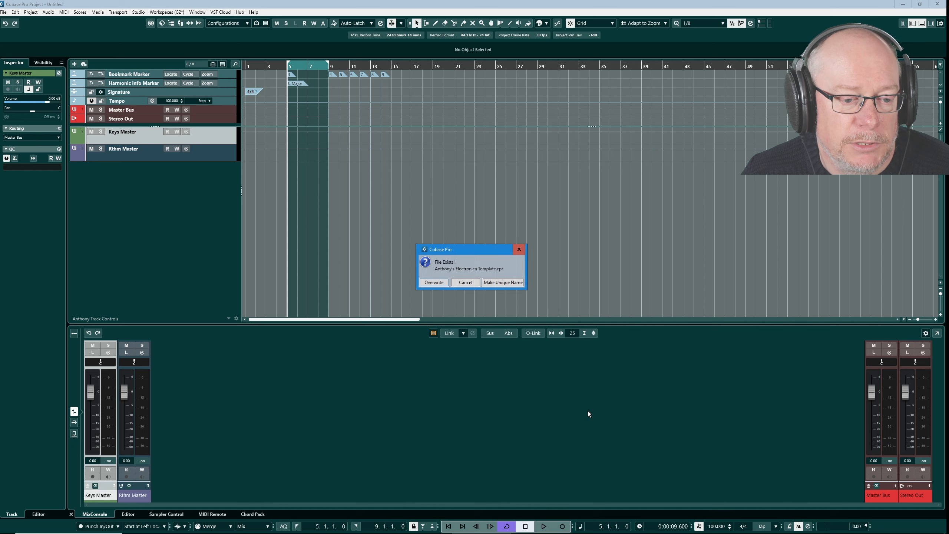
pyautogui.click(433, 282)
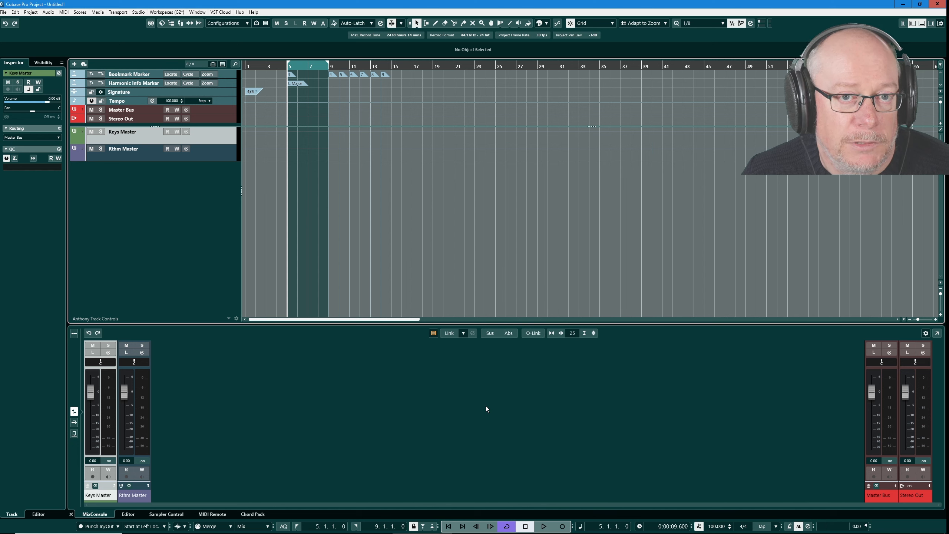
# Discard the open project and create another from the updated Electronica Template in the Test folder.
pyautogui.hotkey('ctrl', 'w')
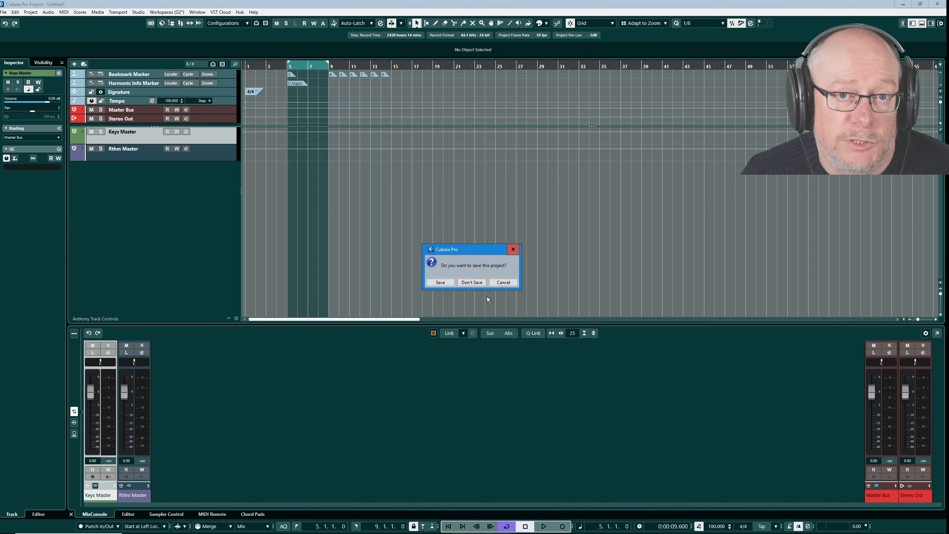
pyautogui.click(470, 282)
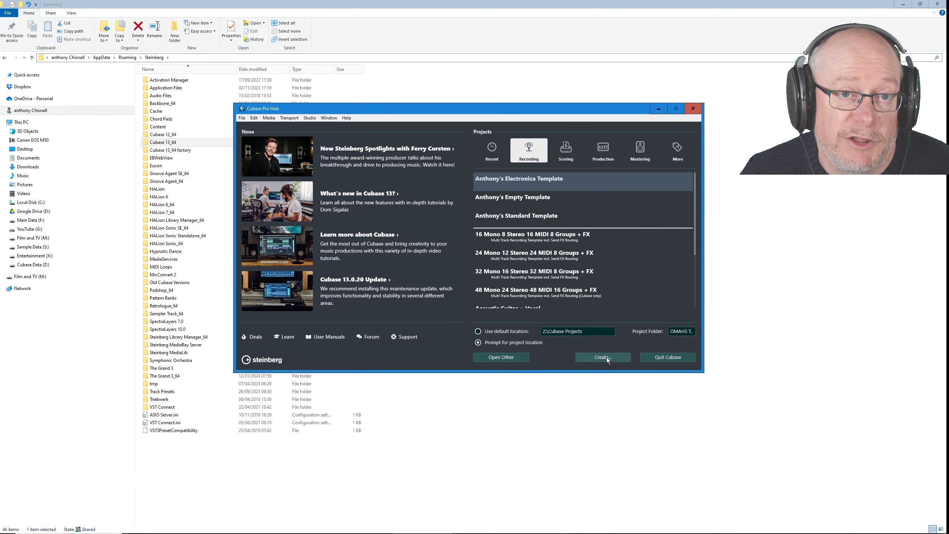
pyautogui.click(606, 358)
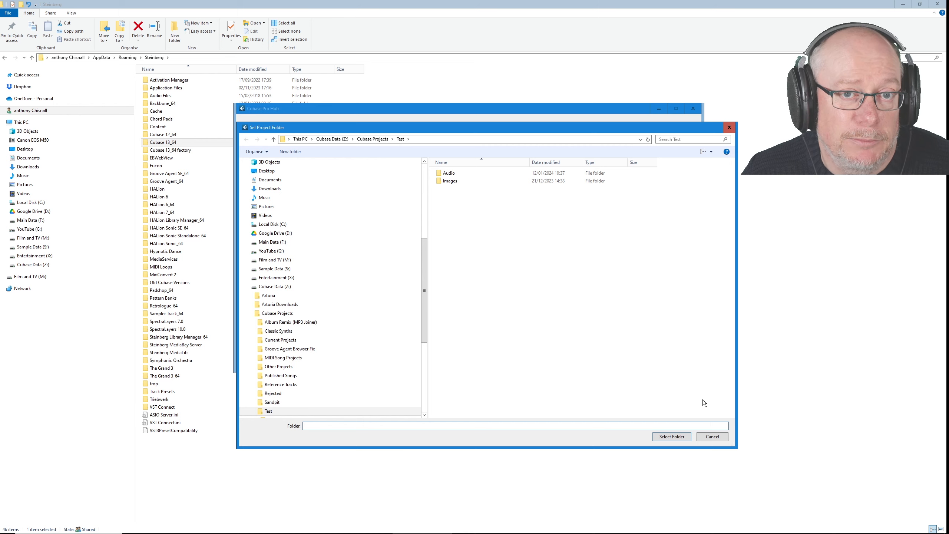
pyautogui.click(669, 437)
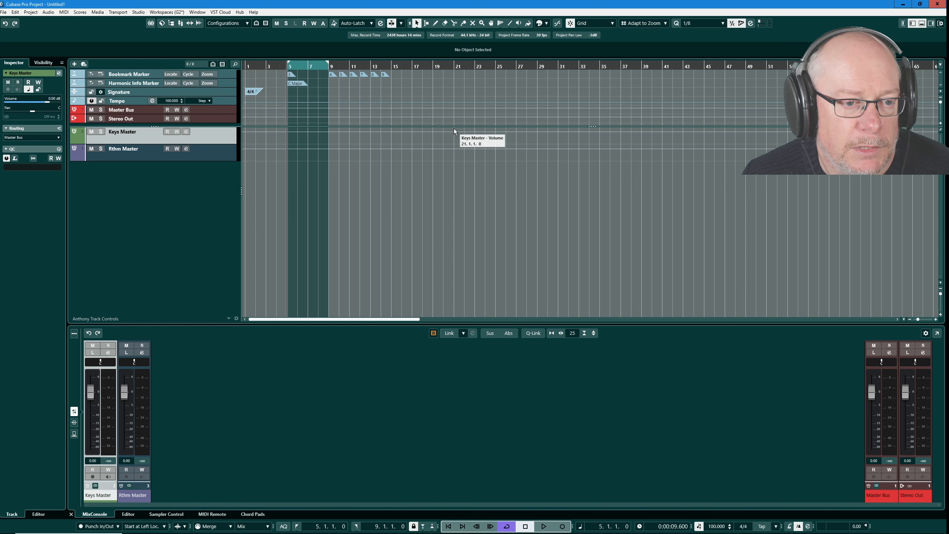
# Move the track list divider slightly down to leave more room below the Stereo Out track.
pyautogui.moveTo(454, 127); pyautogui.dragTo(435, 138)
pyautogui.click(32, 12)
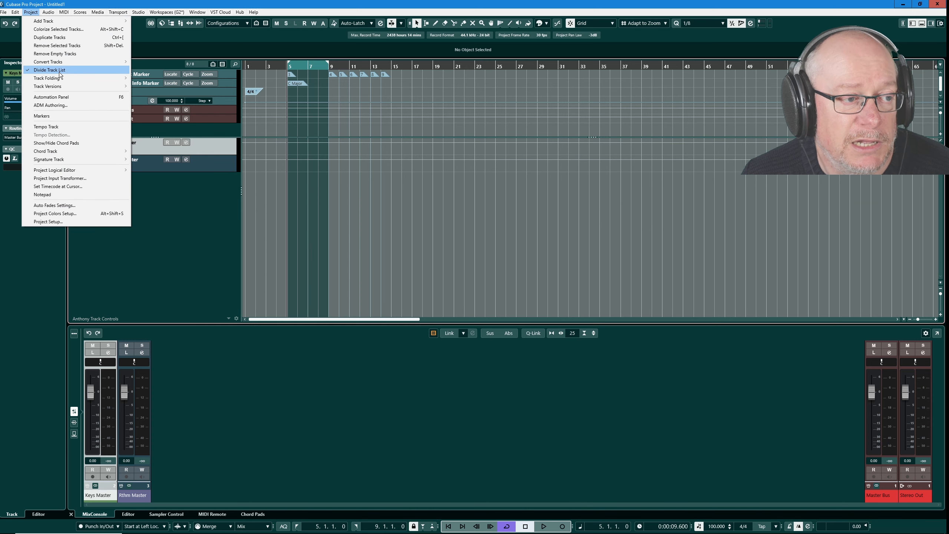
pyautogui.click(203, 216)
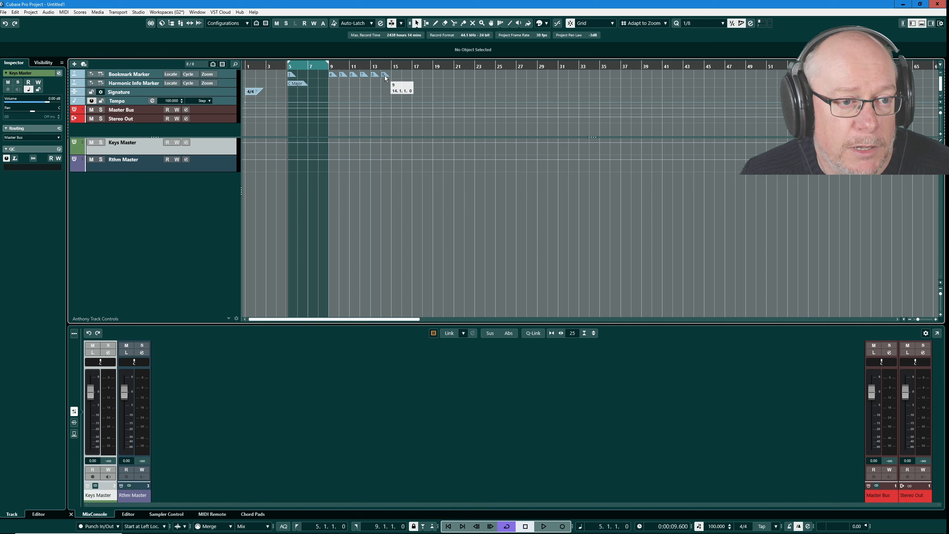
# Move bookmark marker 9 to bar 23 and locate the project cursor to it.
pyautogui.moveTo(384, 75); pyautogui.dragTo(478, 77)
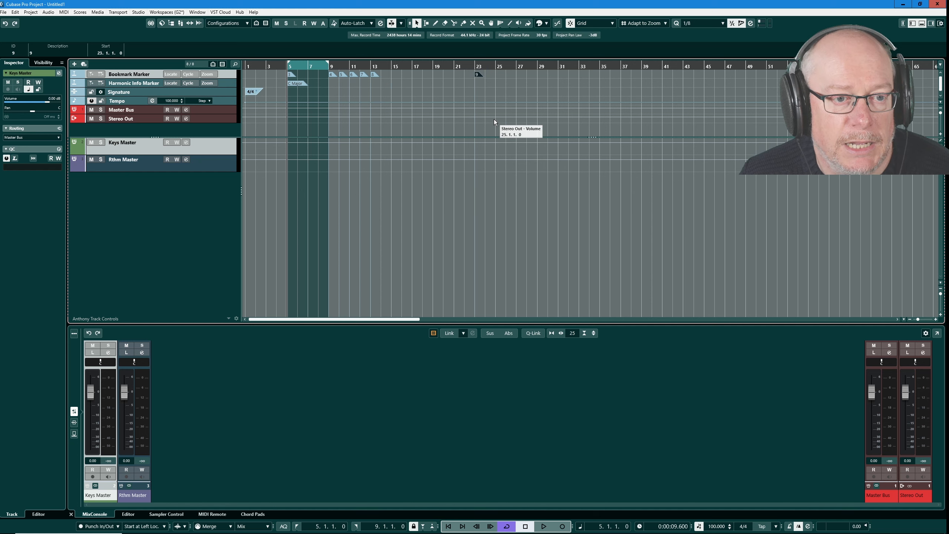
pyautogui.press('KP_9')
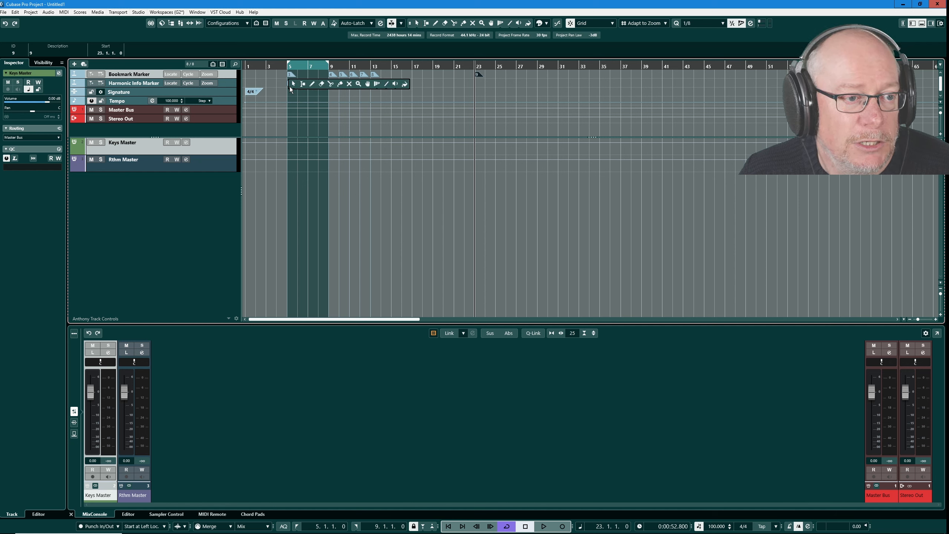
# Draw a marker at bar 15 on the Harmonic Info Marker track and describe it as Chorus.
pyautogui.click(295, 85)
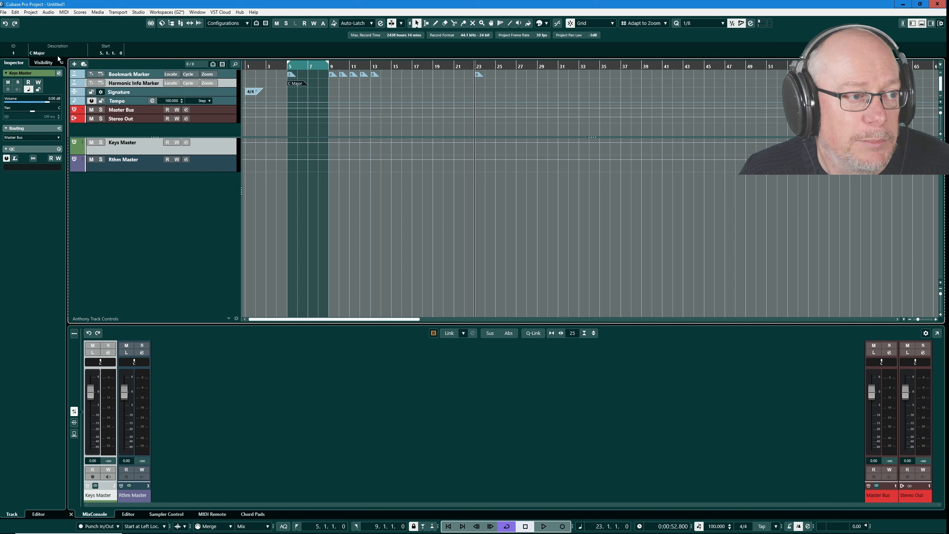
pyautogui.rightClick(312, 86)
pyautogui.click(331, 86)
pyautogui.click(393, 83)
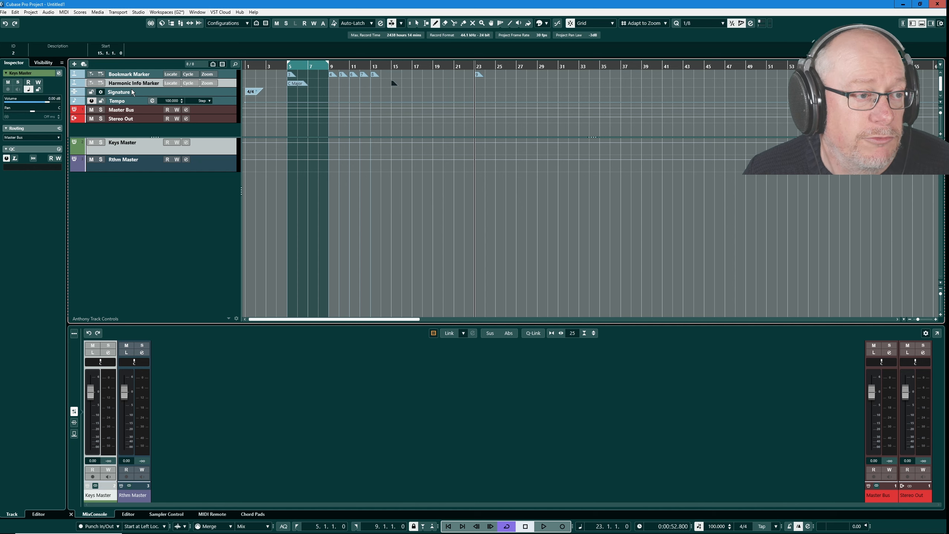
pyautogui.click(64, 52)
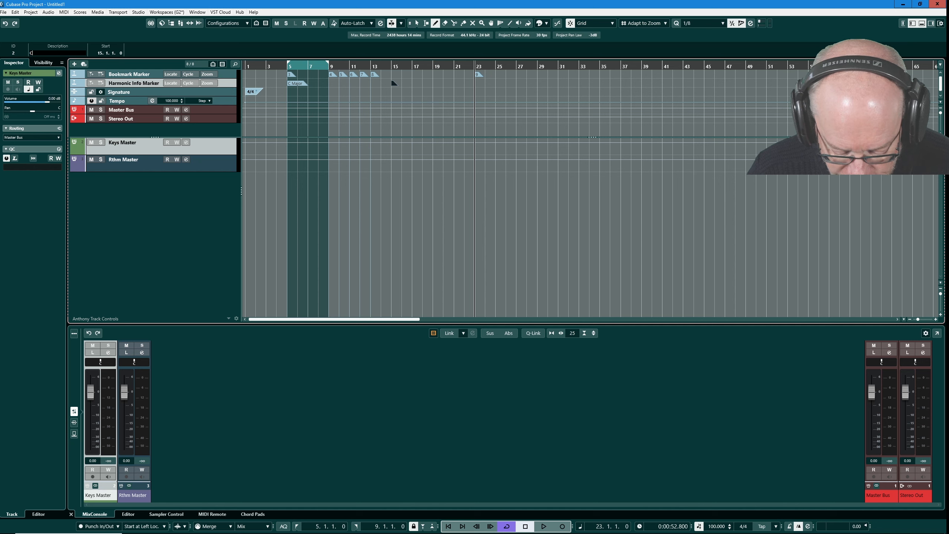
pyautogui.write('Chorus')
pyautogui.press('Return')
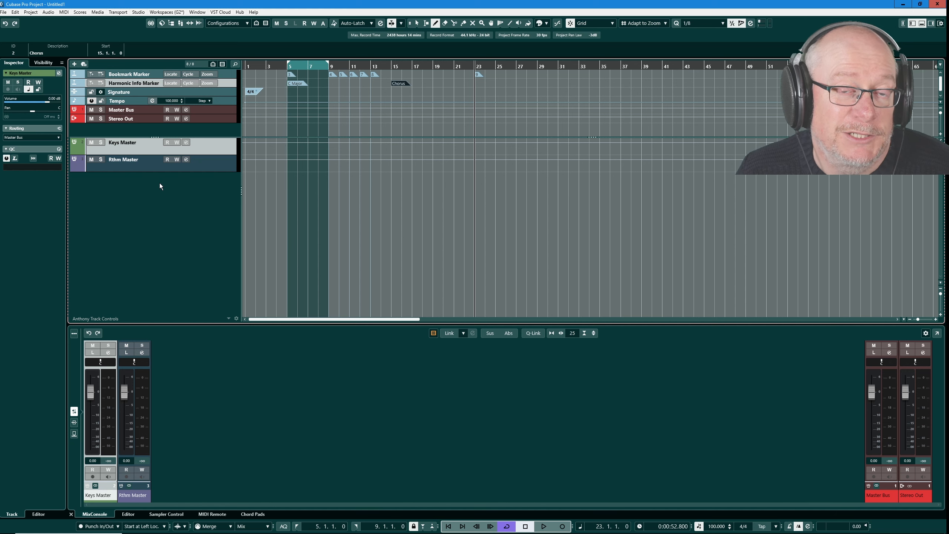
# Open the Keys Master track's name for editing, leave it as is, and close the project.
pyautogui.doubleClick(119, 143)
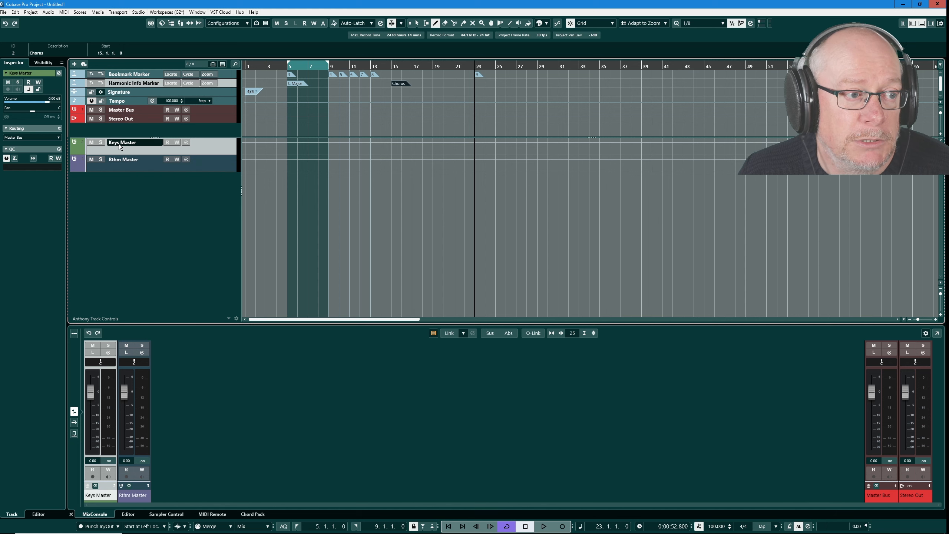
pyautogui.press('Return')
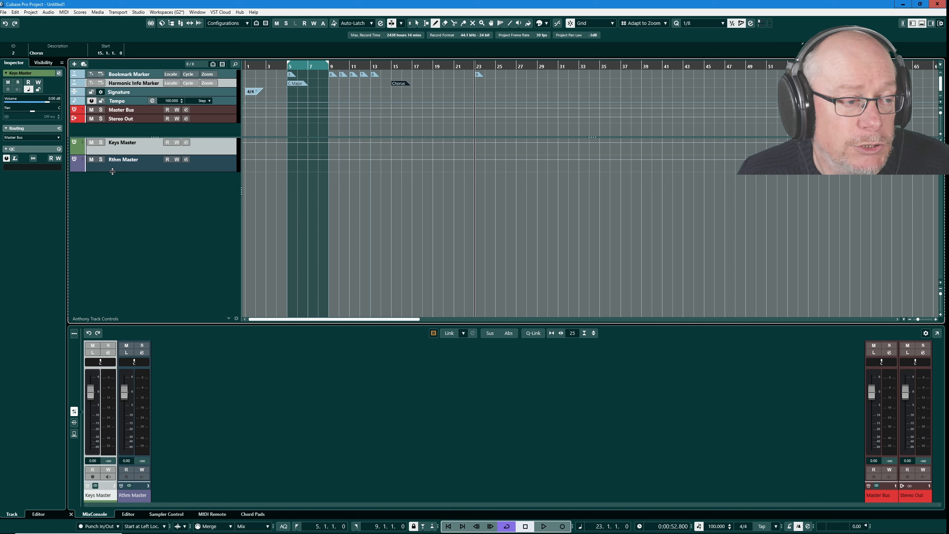
pyautogui.click(5, 12)
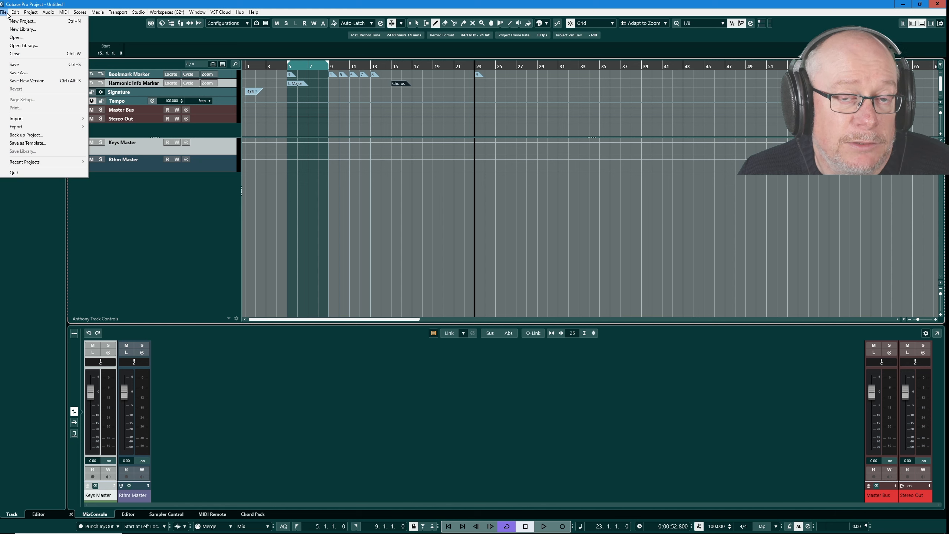
pyautogui.click(26, 53)
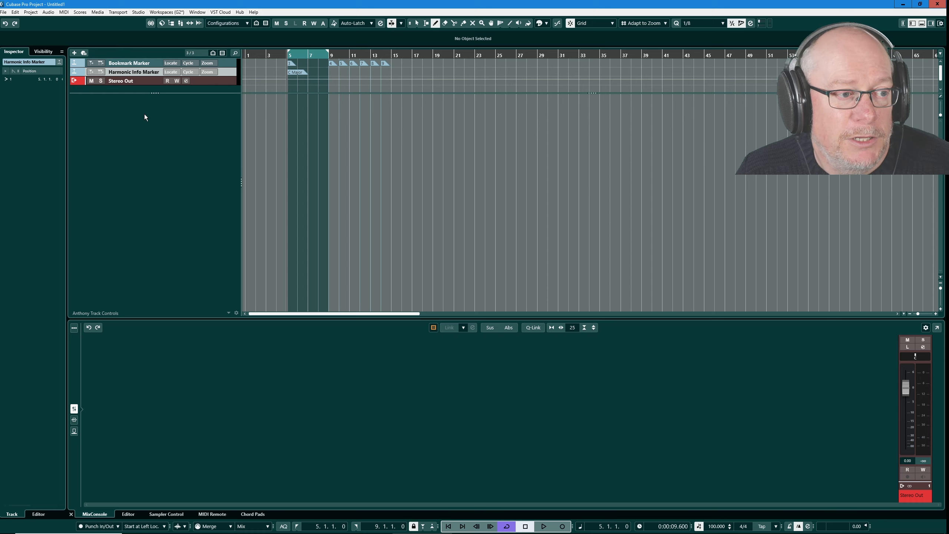
# Remove the Harmonic Info Marker and Bookmark Marker tracks and raise the track list divider to just below Stereo Out.
pyautogui.rightClick(126, 72)
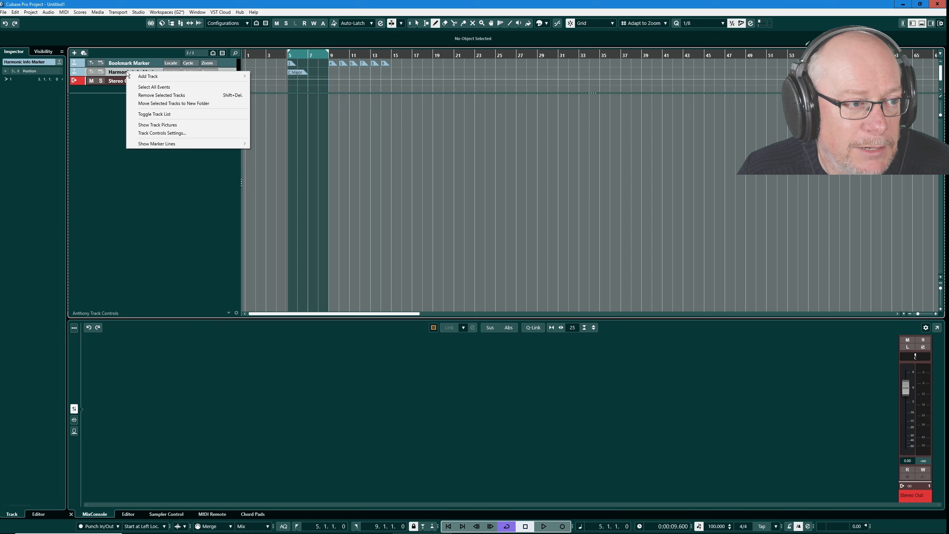
pyautogui.click(155, 96)
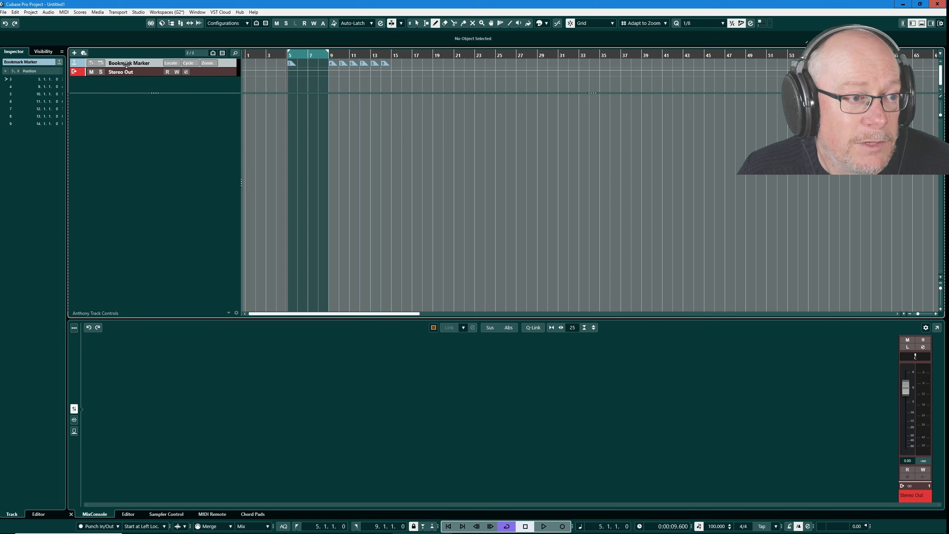
pyautogui.rightClick(127, 63)
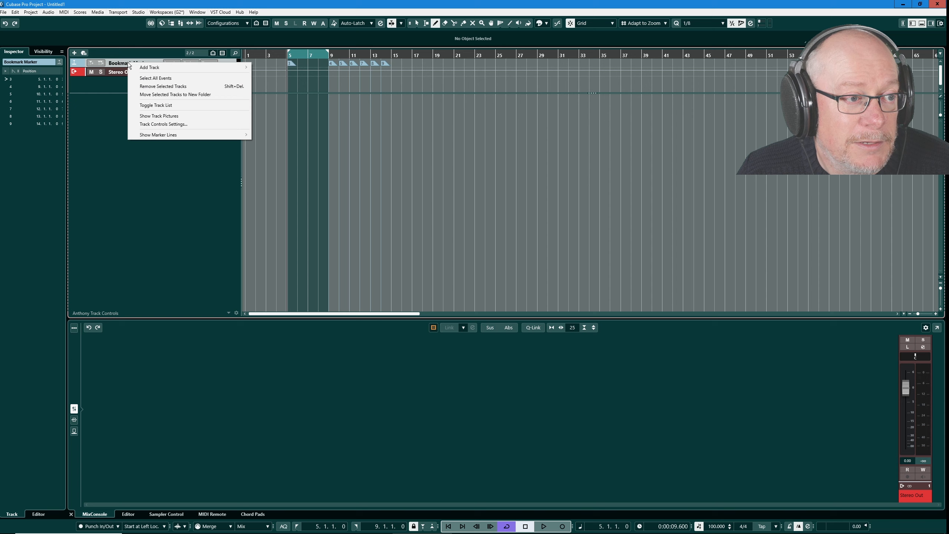
pyautogui.click(170, 88)
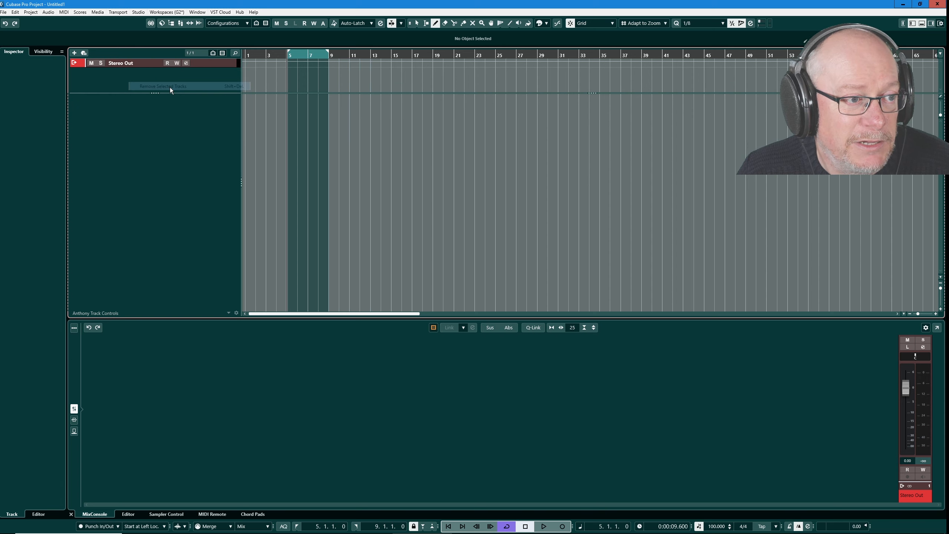
pyautogui.moveTo(165, 90); pyautogui.dragTo(165, 76)
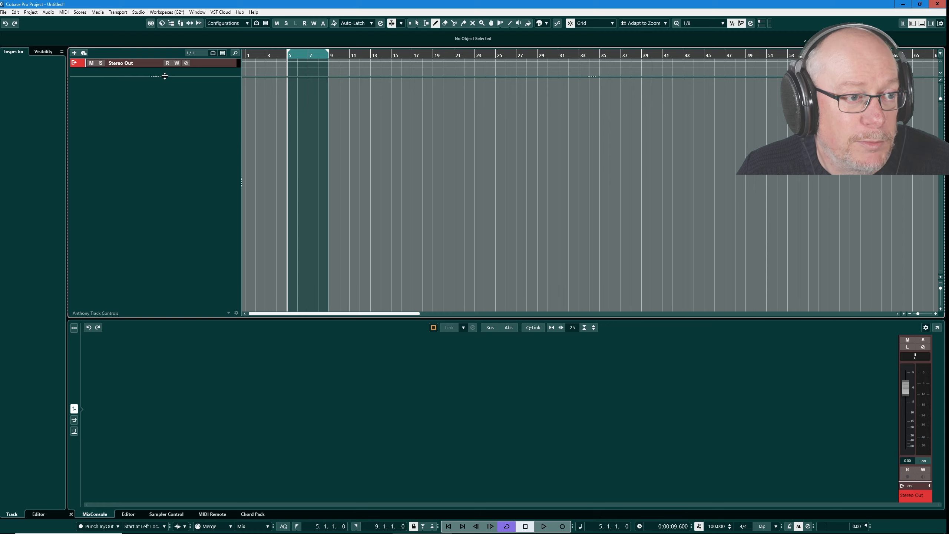
# Save the stripped-down project as a template, overwriting the existing Empty Template.
pyautogui.click(4, 14)
pyautogui.click(4, 13)
pyautogui.click(12, 13)
pyautogui.moveTo(5, 13)
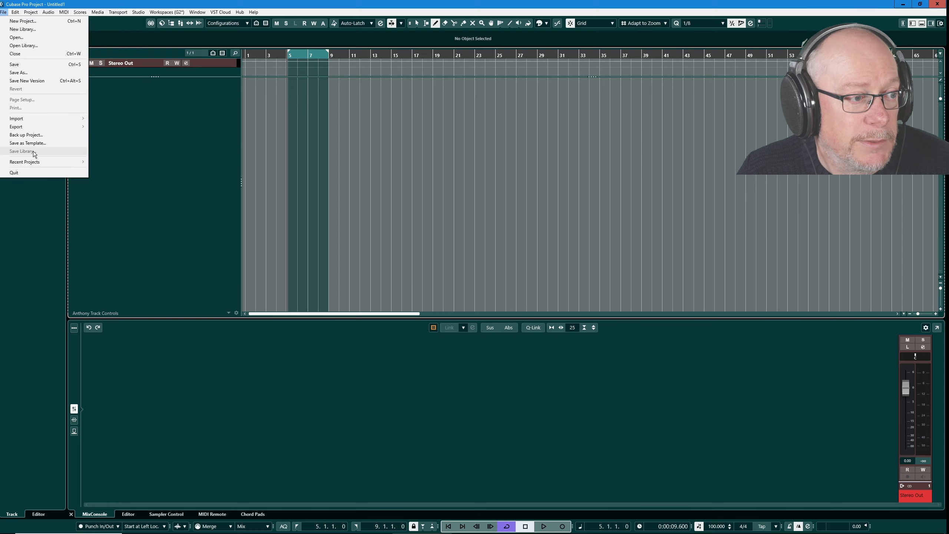
pyautogui.click(34, 144)
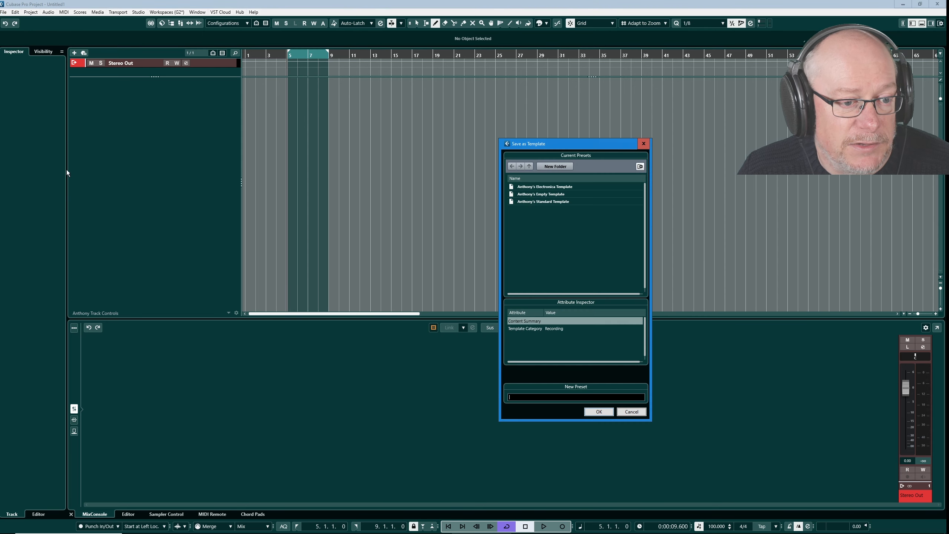
pyautogui.click(522, 194)
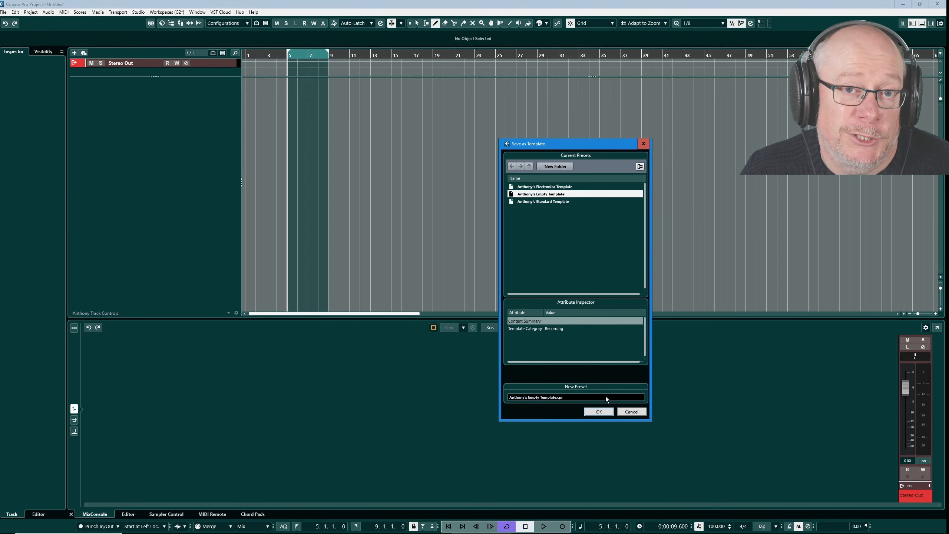
pyautogui.click(597, 412)
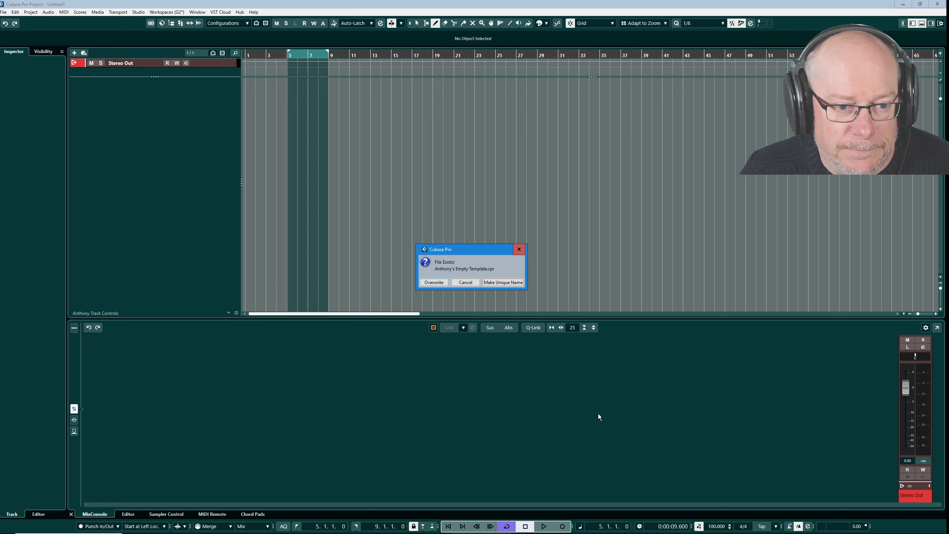
pyautogui.click(437, 285)
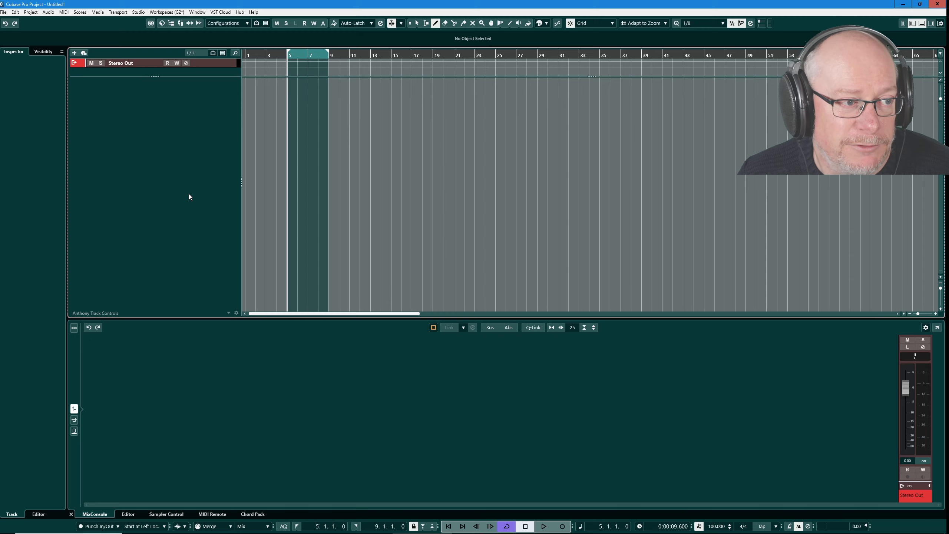
# Close the project without saving and create a new project from the custom Standard Template in the Recording category.
pyautogui.click(4, 12)
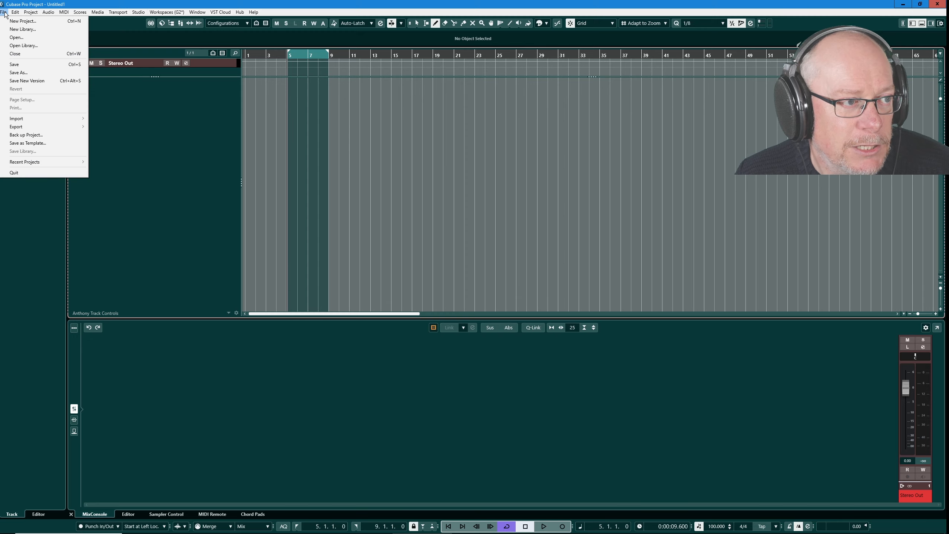
pyautogui.click(17, 54)
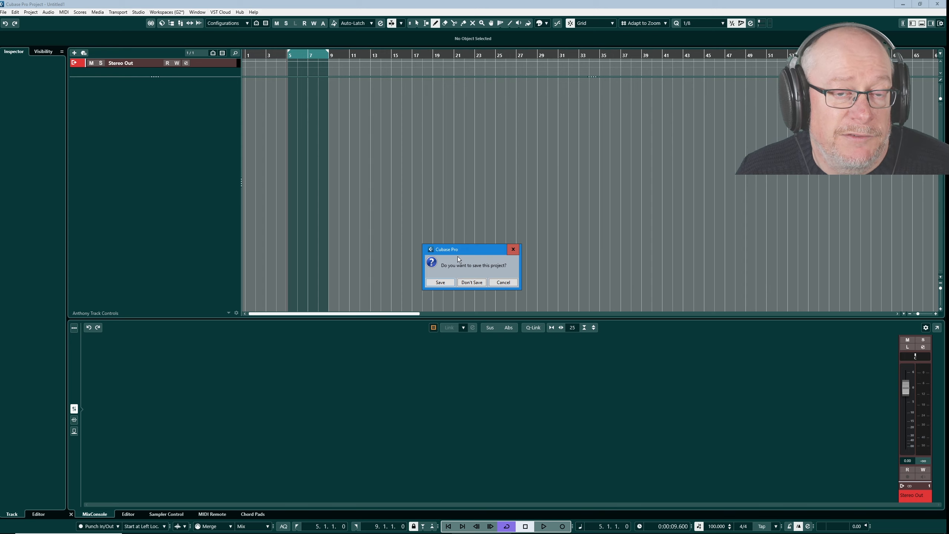
pyautogui.click(470, 282)
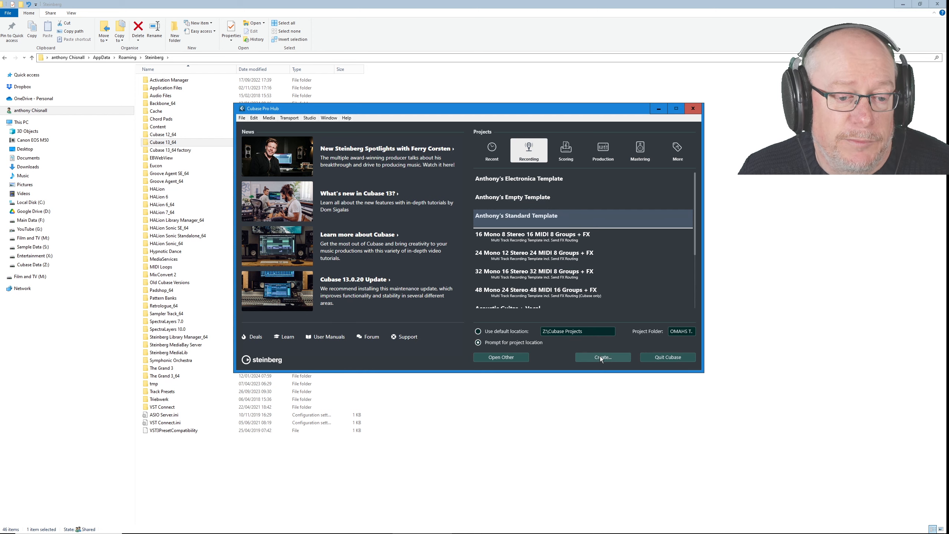
pyautogui.click(600, 356)
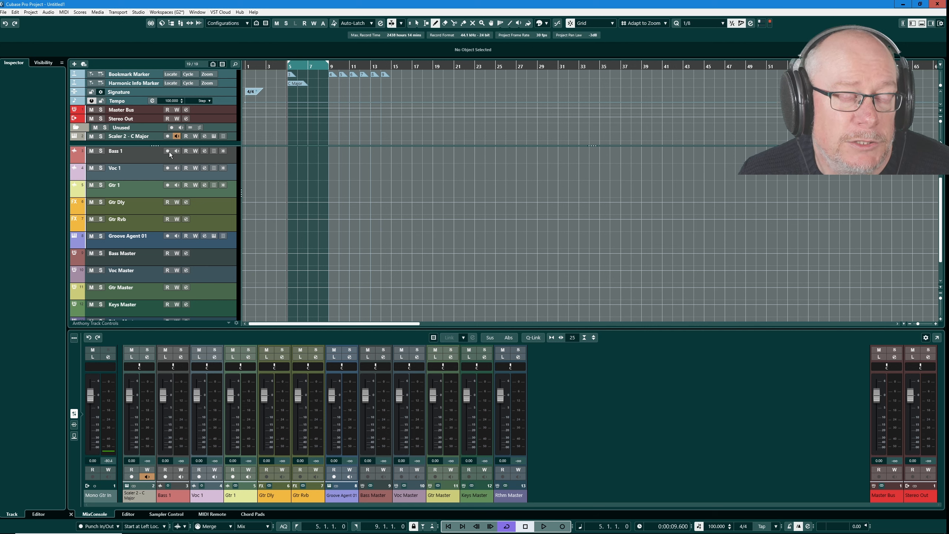
# Open the MixConsole window, examine its list of channel visibility configurations, and close the window.
pyautogui.click(181, 25)
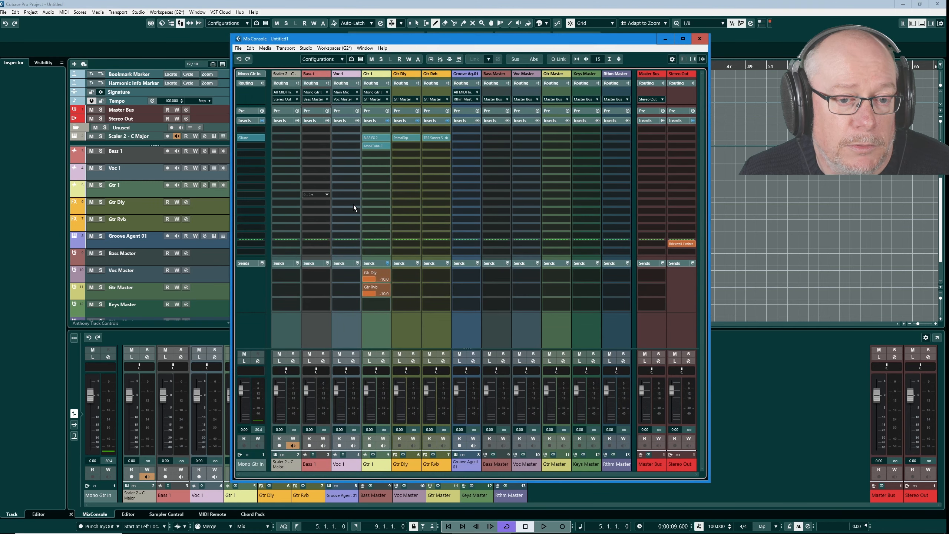
pyautogui.moveTo(459, 38); pyautogui.dragTo(404, 19)
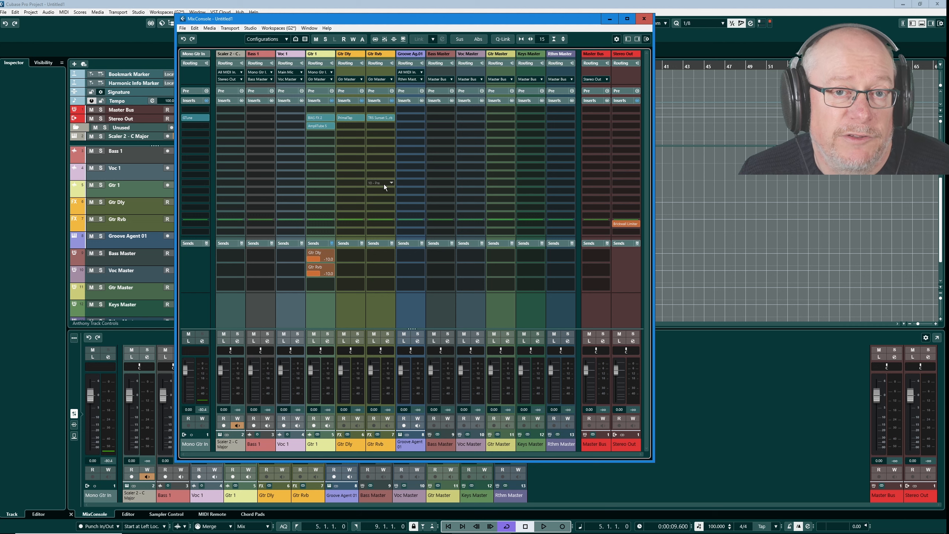
pyautogui.moveTo(342, 19); pyautogui.dragTo(367, 25)
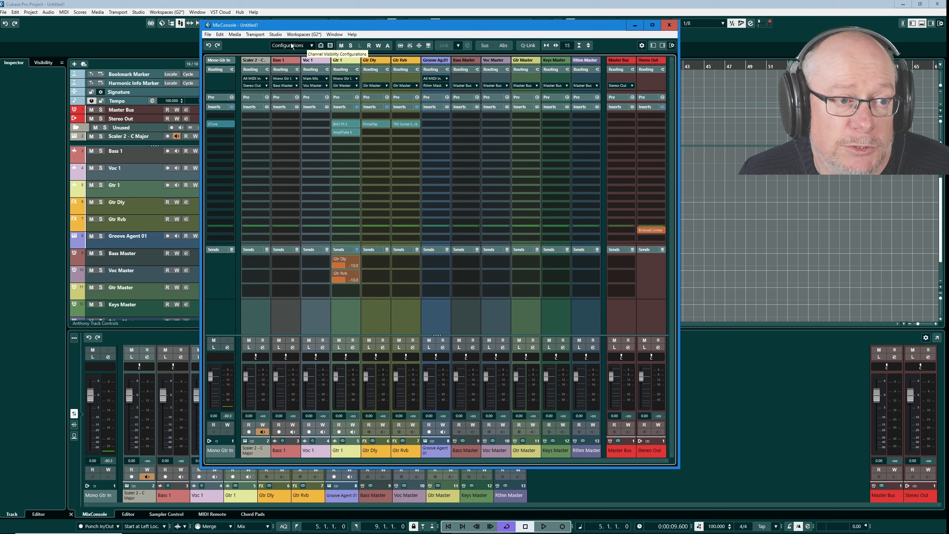
pyautogui.click(312, 46)
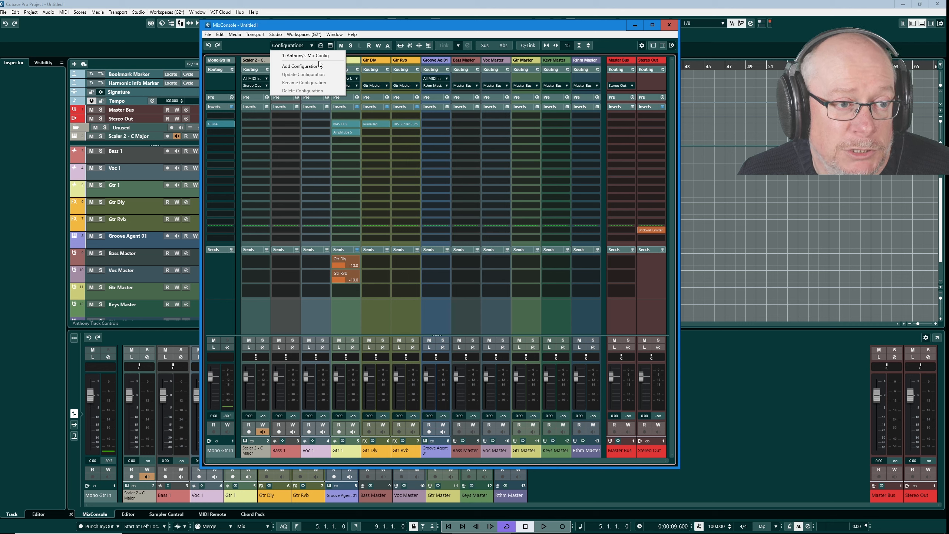
pyautogui.click(407, 20)
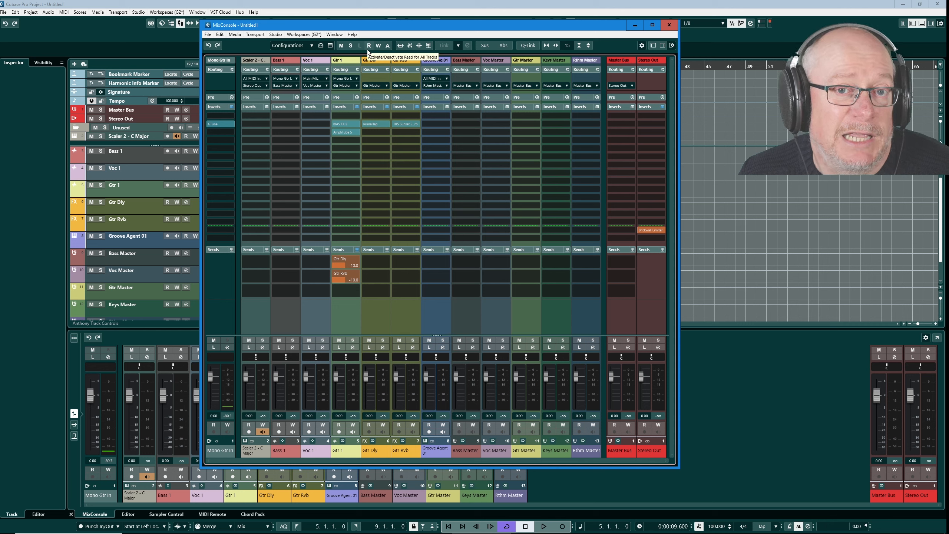
pyautogui.click(312, 46)
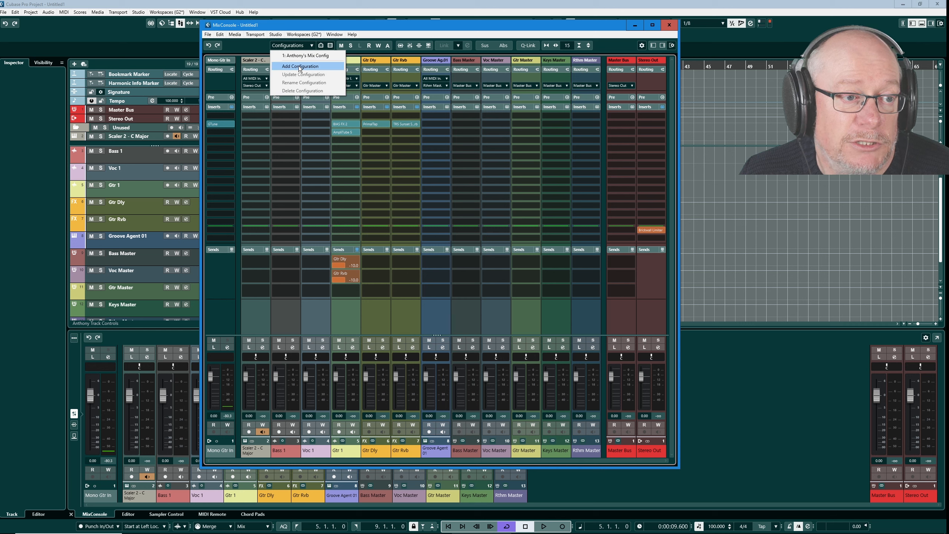
pyautogui.click(254, 43)
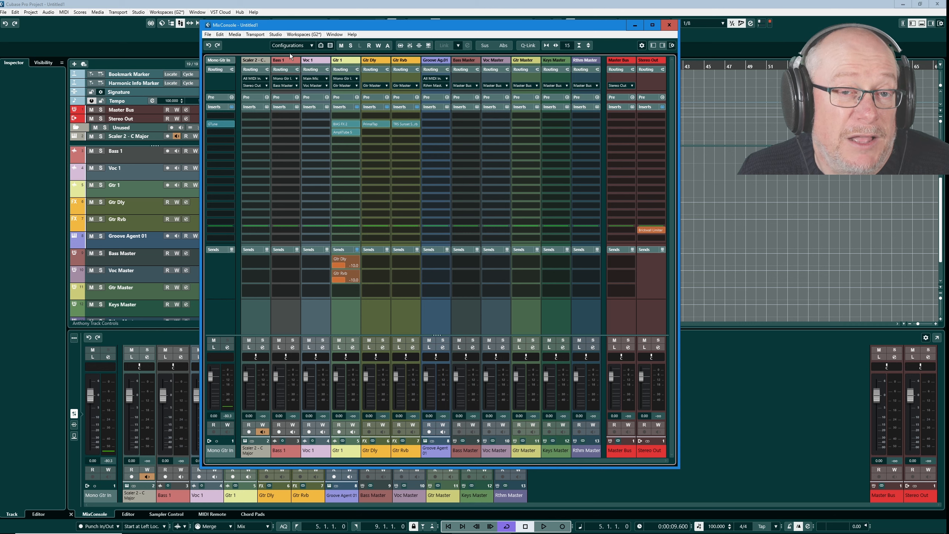
pyautogui.click(310, 46)
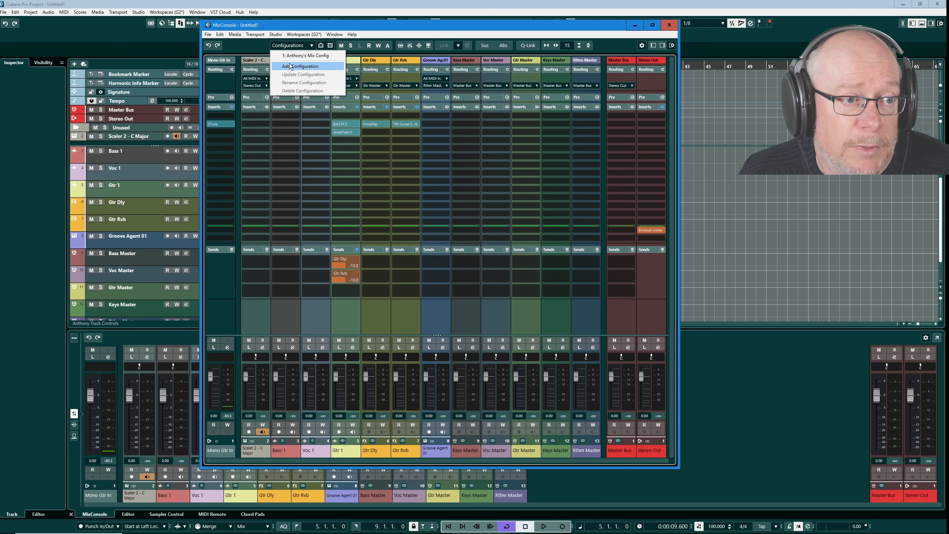
pyautogui.moveTo(512, 24); pyautogui.dragTo(518, 24)
pyautogui.click(673, 26)
# Reopen the MixConsole to review the channels' routing, inserts and sends, and close it again.
pyautogui.click(4, 12)
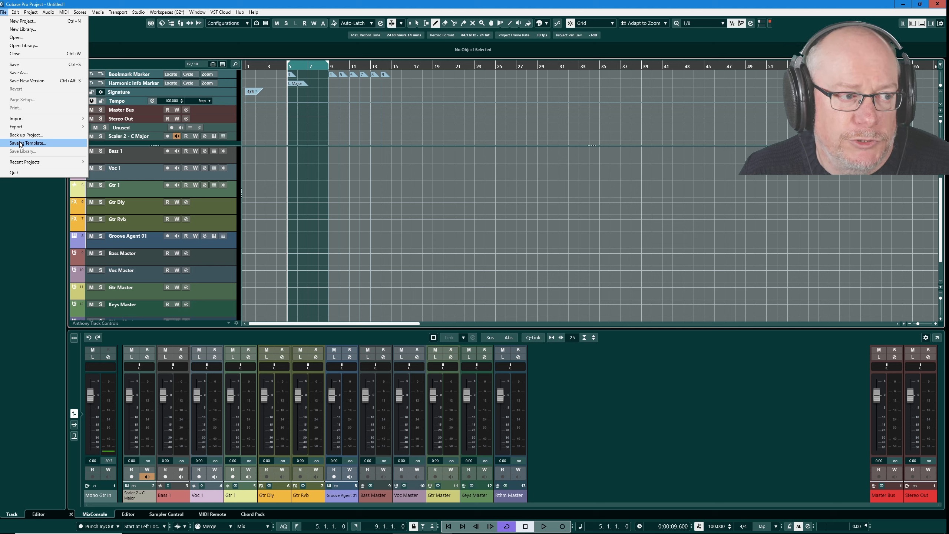
pyautogui.click(316, 46)
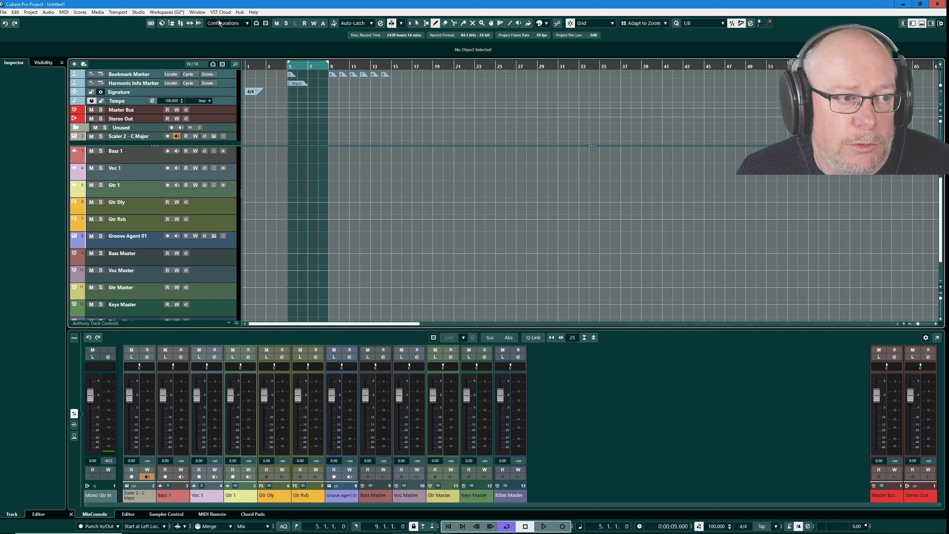
pyautogui.click(180, 24)
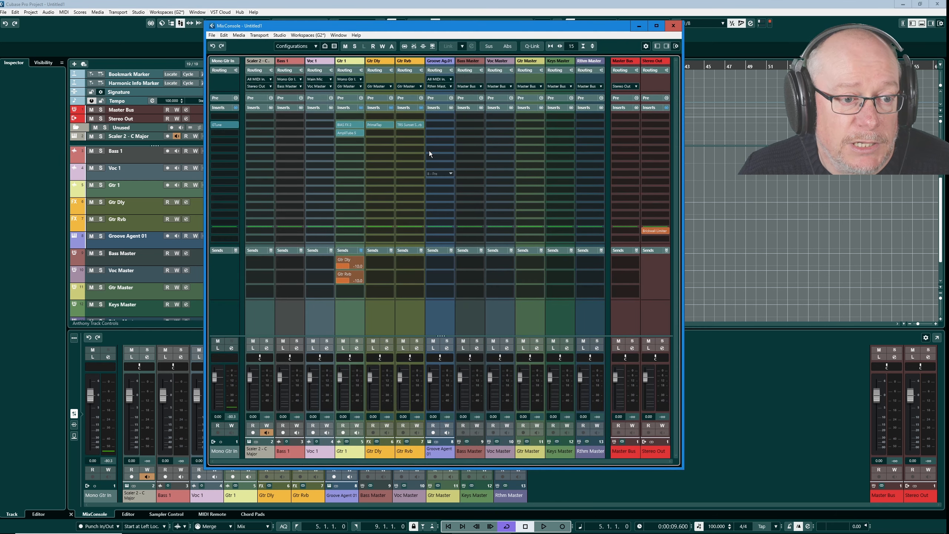
pyautogui.click(674, 26)
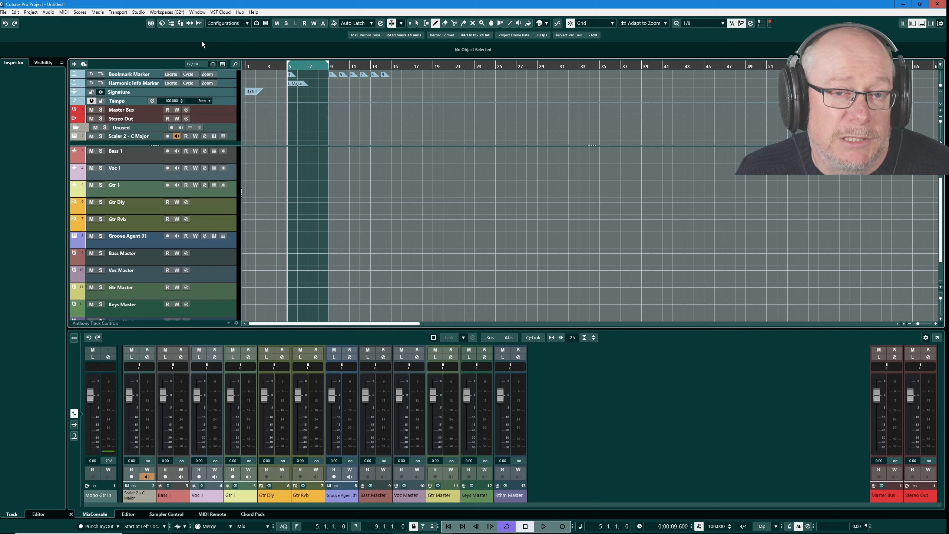
# Check the project window's track visibility configurations and briefly show the MixConsole for comparison.
pyautogui.click(246, 23)
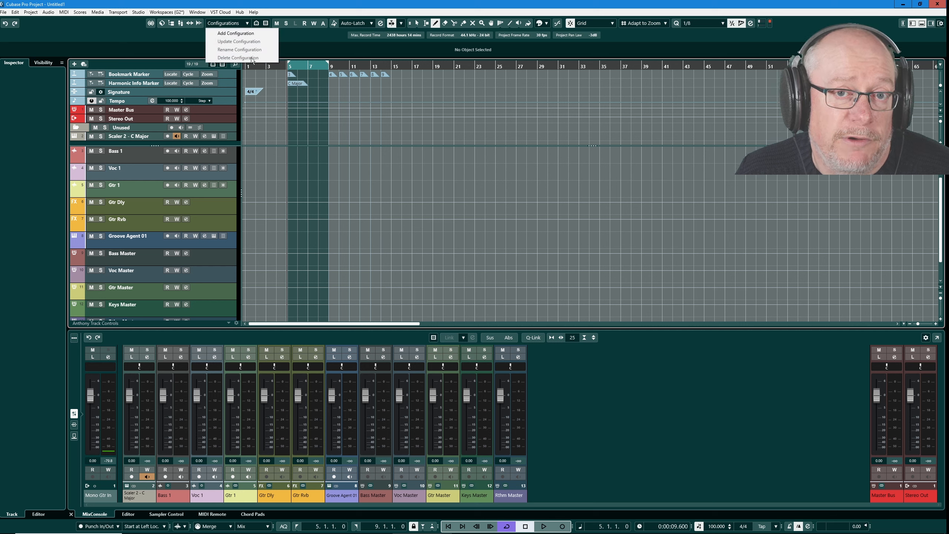
pyautogui.click(196, 41)
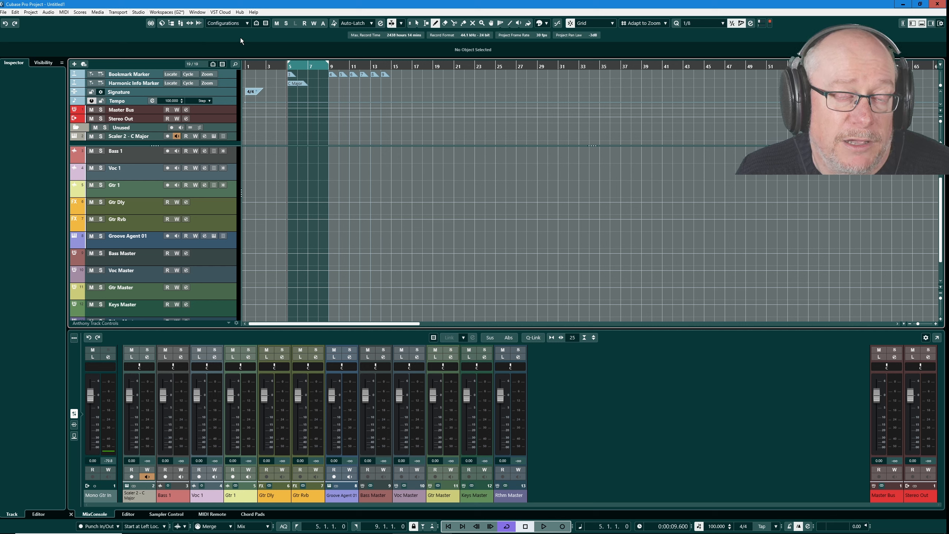
pyautogui.click(226, 24)
pyautogui.click(174, 48)
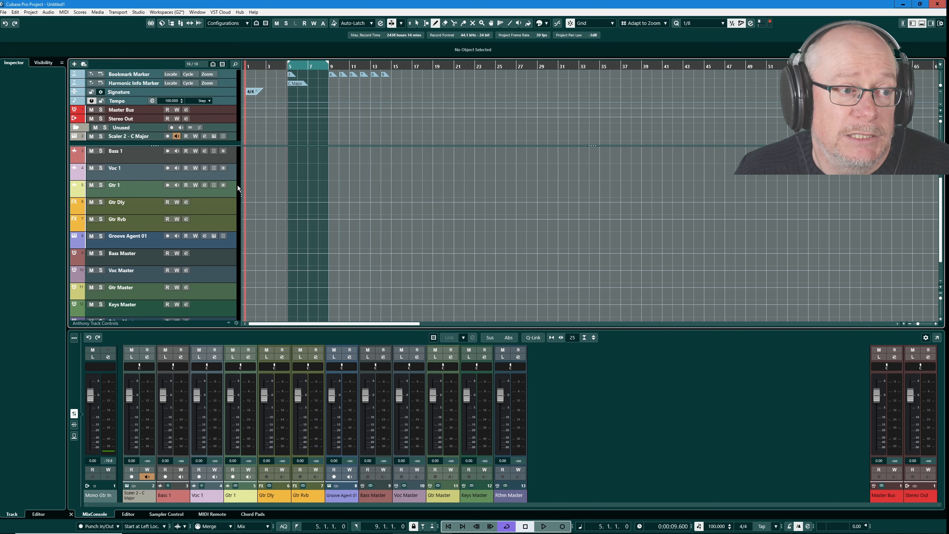
pyautogui.click(180, 23)
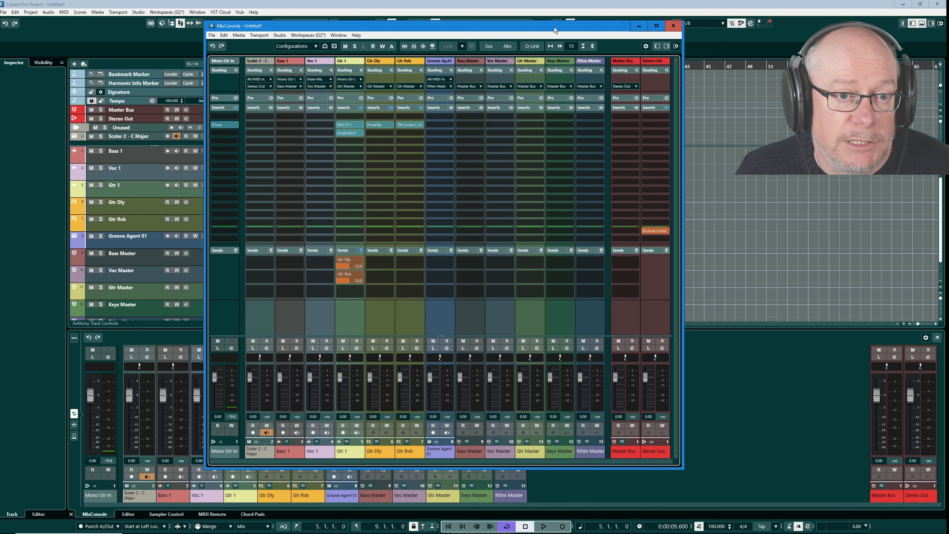
pyautogui.press('F3')
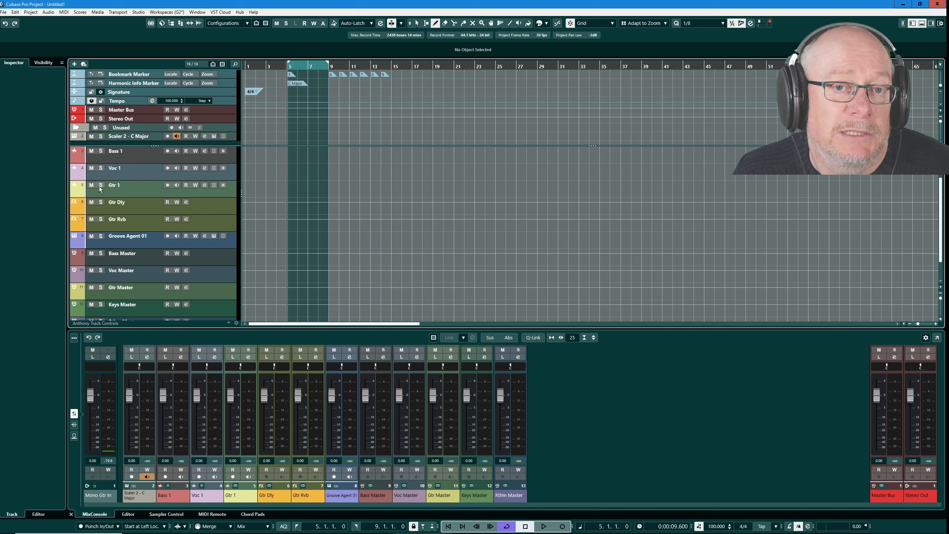
# Remove all tracks from Bass 1 through Gtr Master.
pyautogui.click(131, 150)
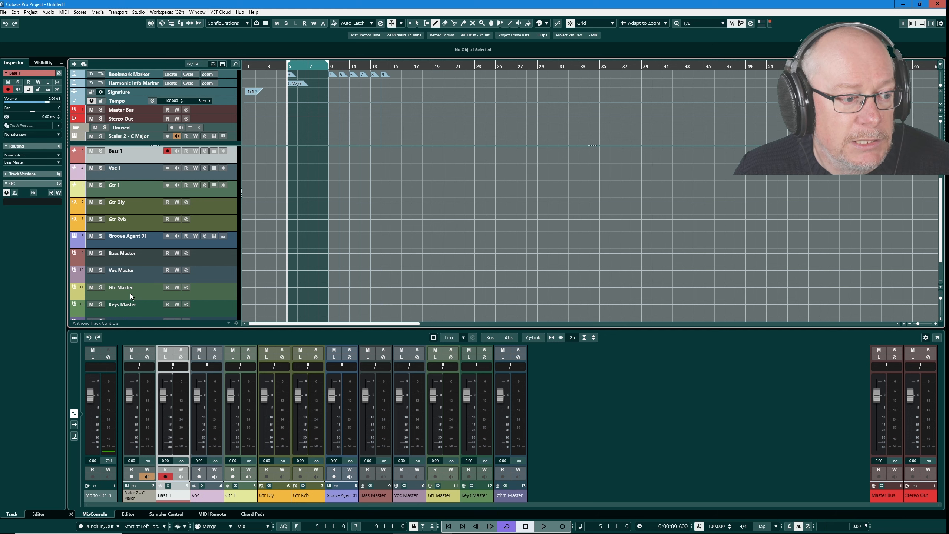
pyautogui.keyDown('shift'); pyautogui.click(130, 293); pyautogui.keyUp('shift')
pyautogui.rightClick(143, 203)
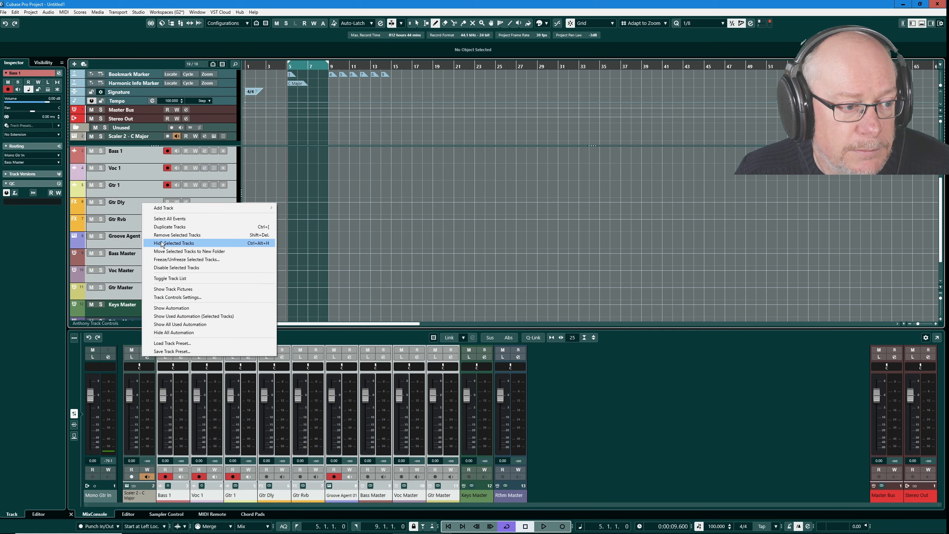
pyautogui.click(162, 237)
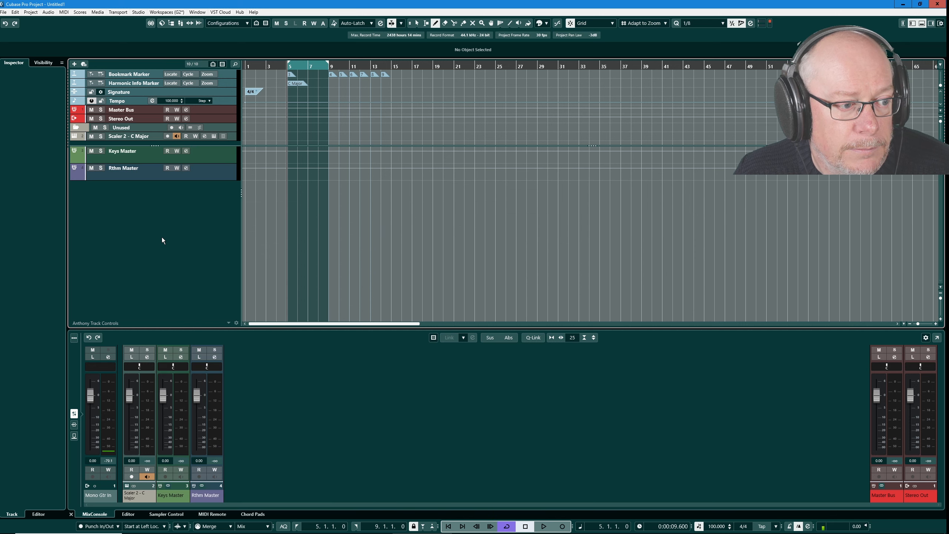
# Remove the Master Bus, Unused folder and Scaler 2 - C Major tracks above the divider.
pyautogui.click(133, 137)
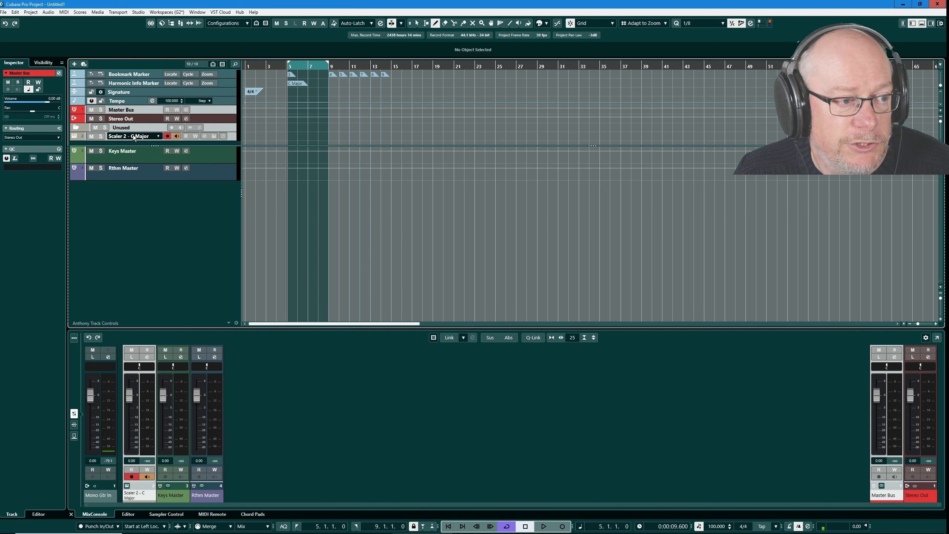
pyautogui.rightClick(134, 136)
pyautogui.click(165, 163)
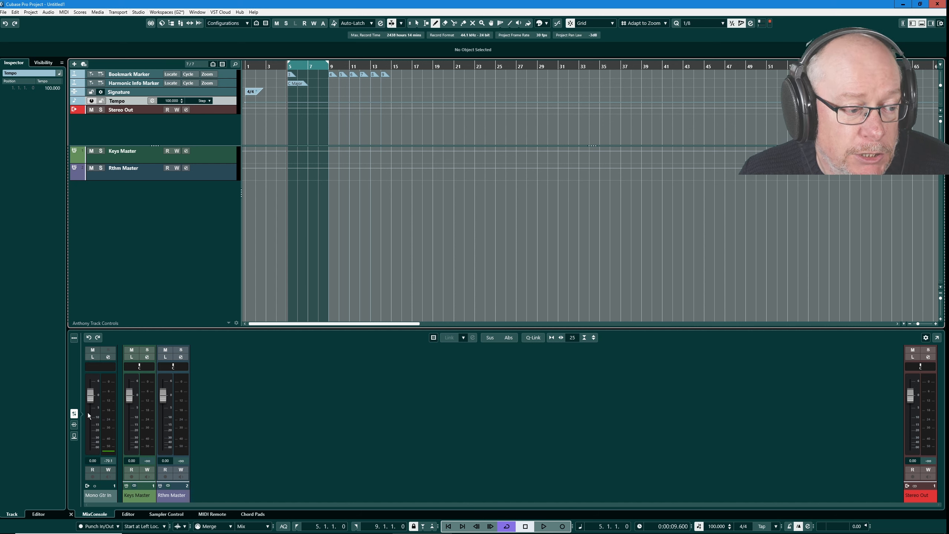
# Hide input channels in the lower zone mixer and raise the track list divider to just below Stereo Out.
pyautogui.click(433, 337)
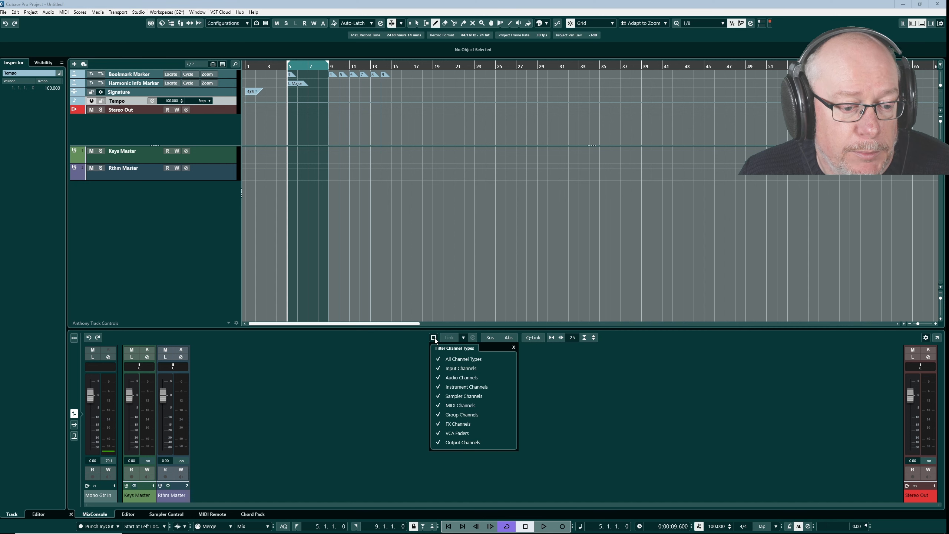
pyautogui.click(439, 368)
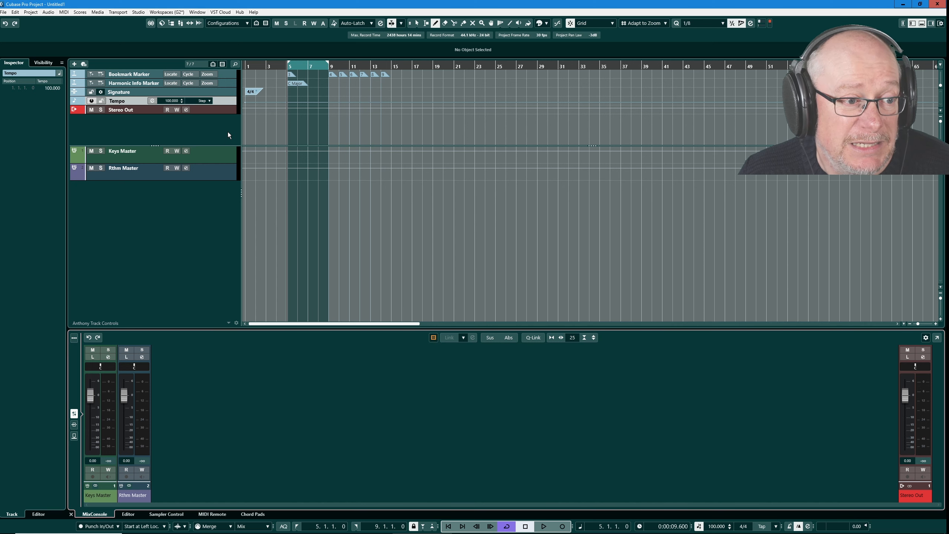
pyautogui.moveTo(225, 145); pyautogui.dragTo(226, 121)
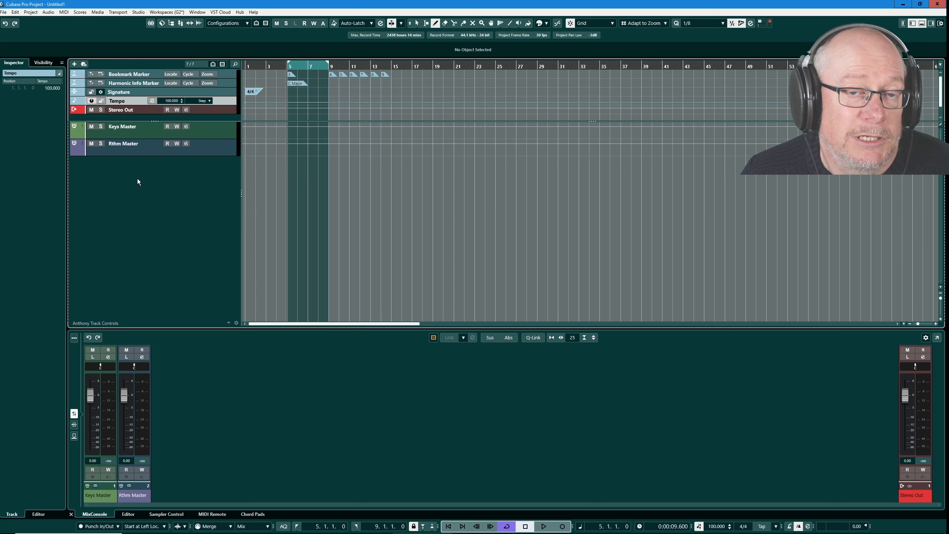
# Open the MixConsole to check which channel configurations remain after the track removal, and close it.
pyautogui.click(181, 22)
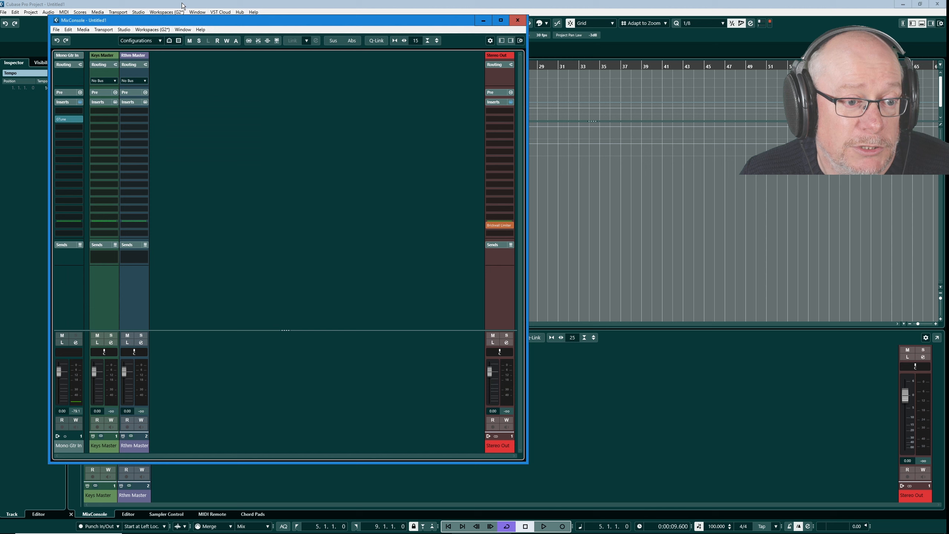
pyautogui.click(156, 41)
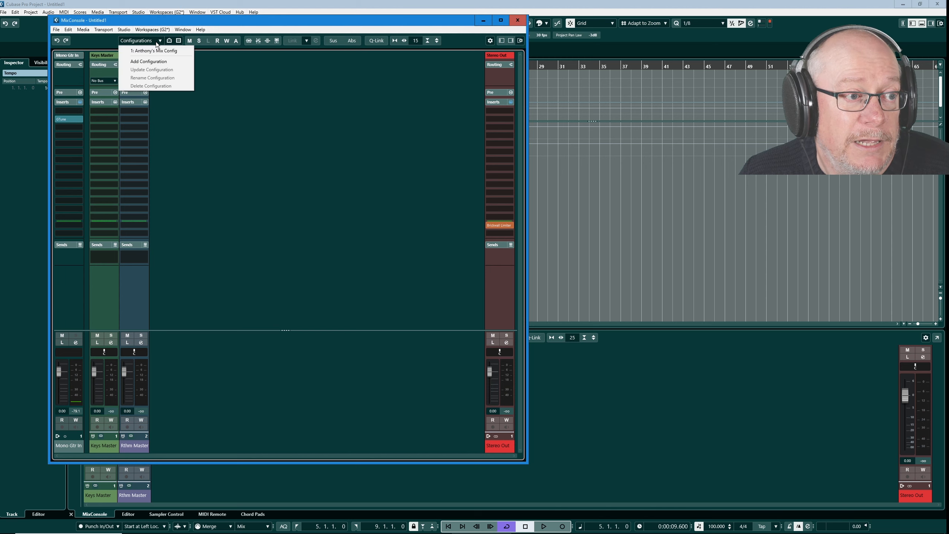
pyautogui.click(283, 23)
pyautogui.click(518, 20)
pyautogui.press('Return')
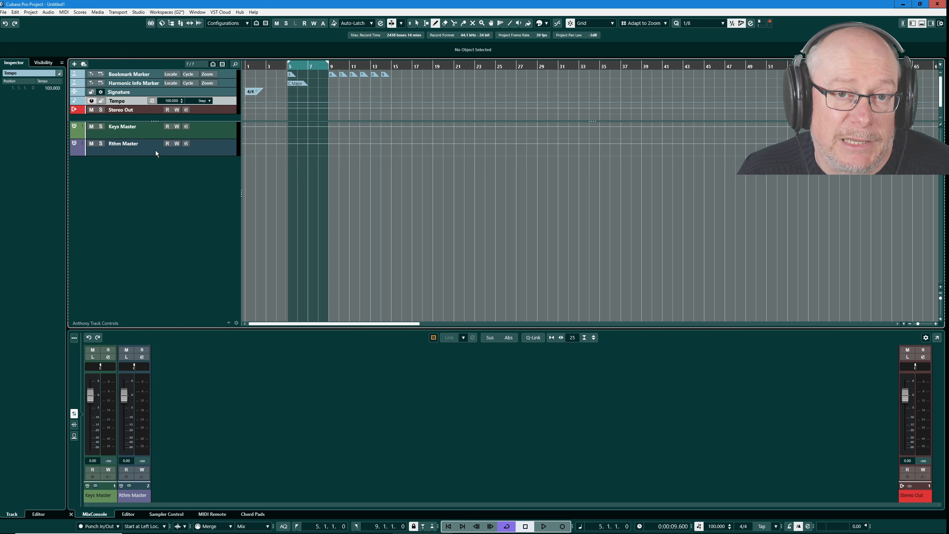
# Remove the Keys Master, Rthm Master, Tempo, Signature, Harmonic Info Marker and Bookmark Marker tracks, keeping only Stereo Out.
pyautogui.click(128, 151)
pyautogui.keyDown('shift'); pyautogui.click(118, 130); pyautogui.keyUp('shift')
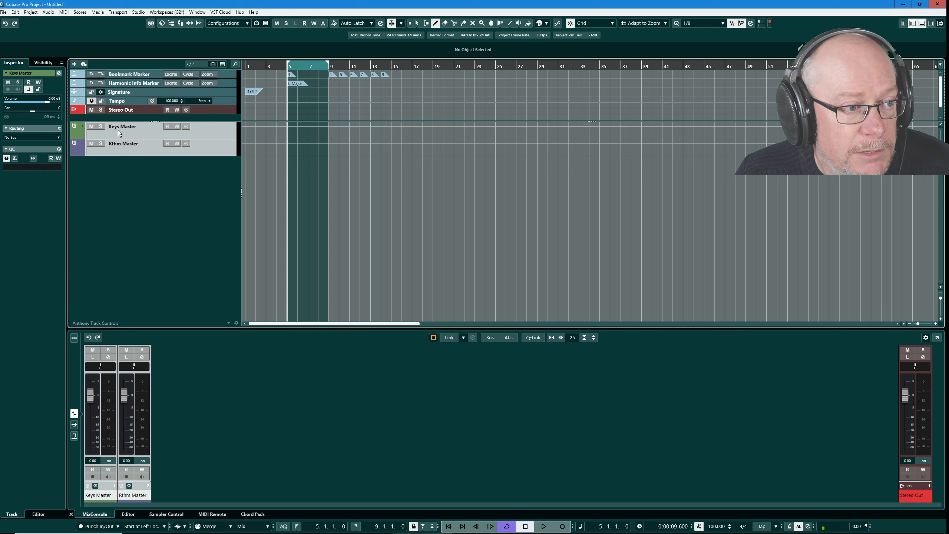
pyautogui.rightClick(137, 84)
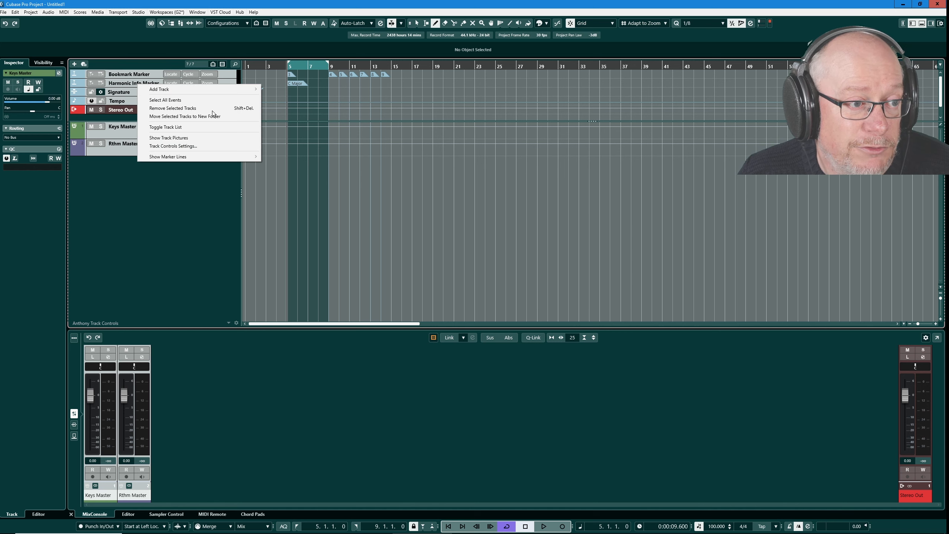
pyautogui.click(174, 108)
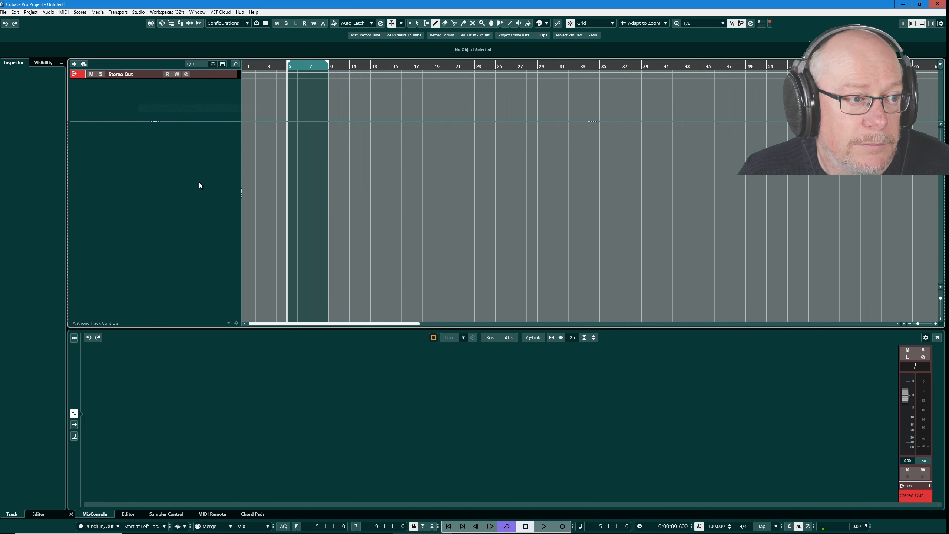